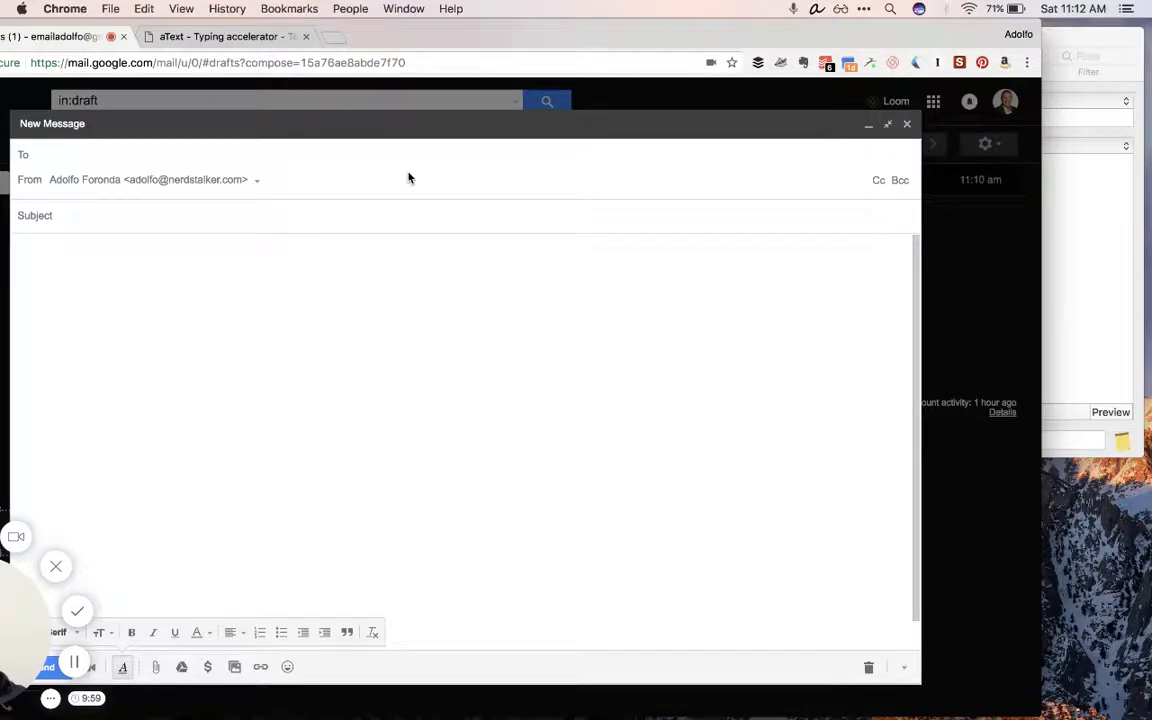
- Switch to the 'aText – Typing accelerator' product page tab
click(218, 36)
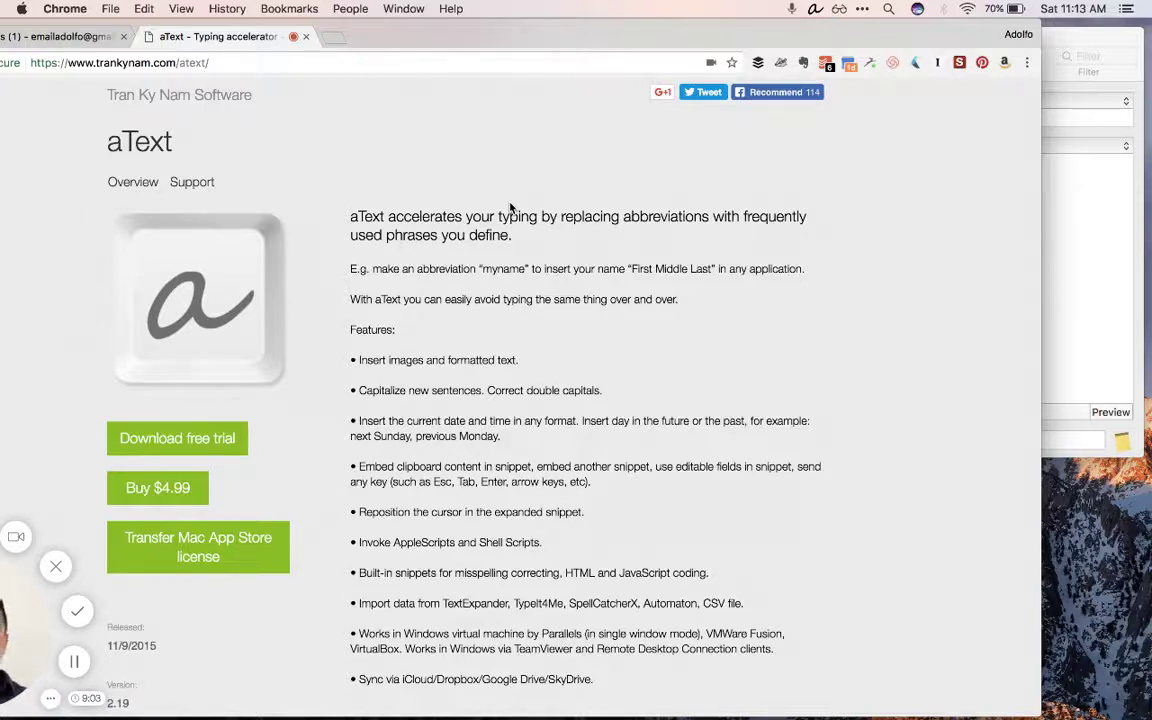
- Scroll the aText product page down and back up
scroll(547, 452, down, 5)
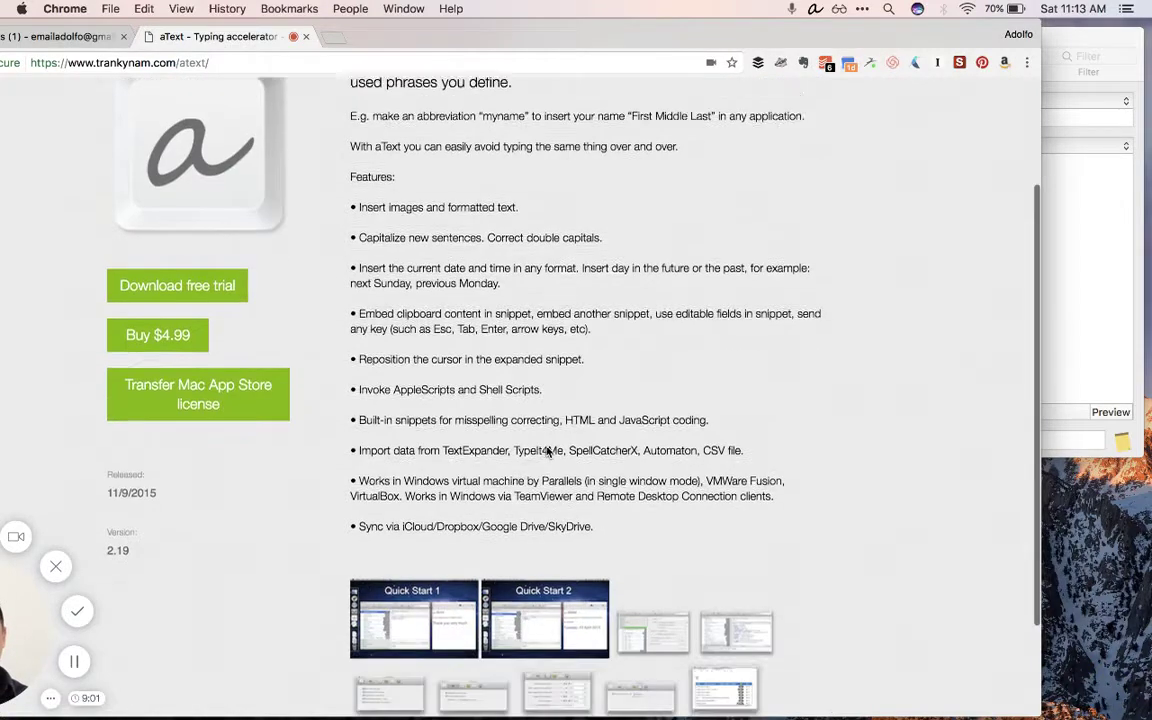
scroll(547, 452, up, 3)
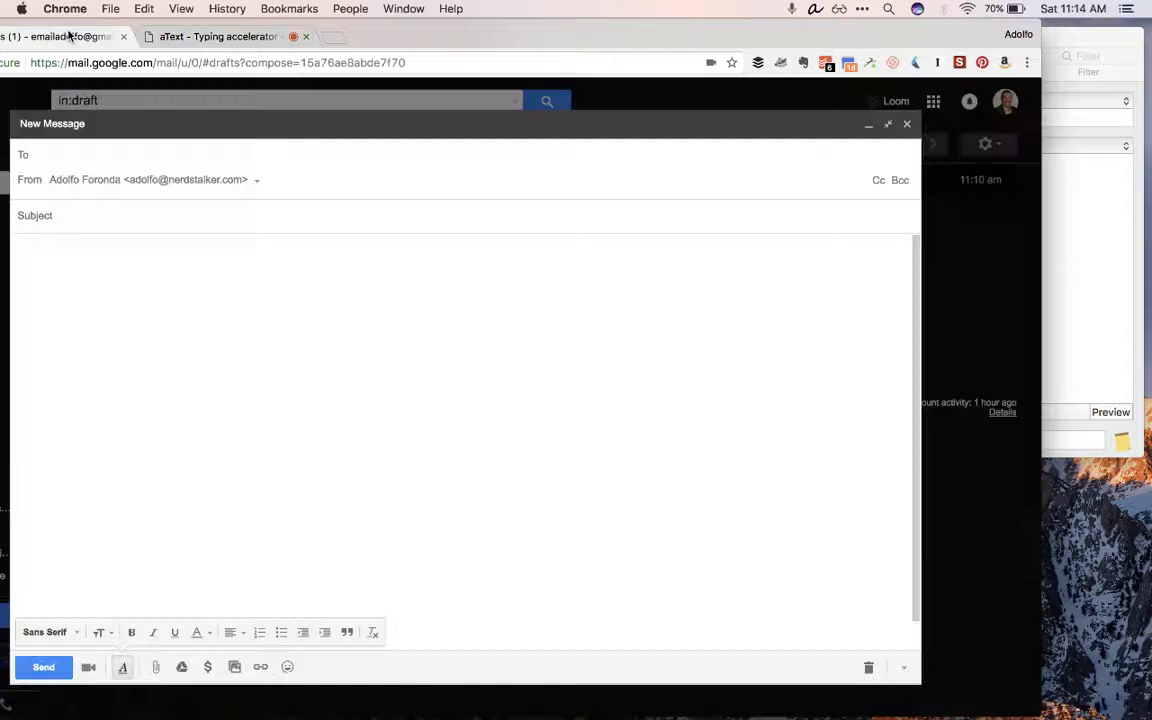
- Delete the ':t' test snippet in aText, then return the caret to the Gmail body
click(65, 36)
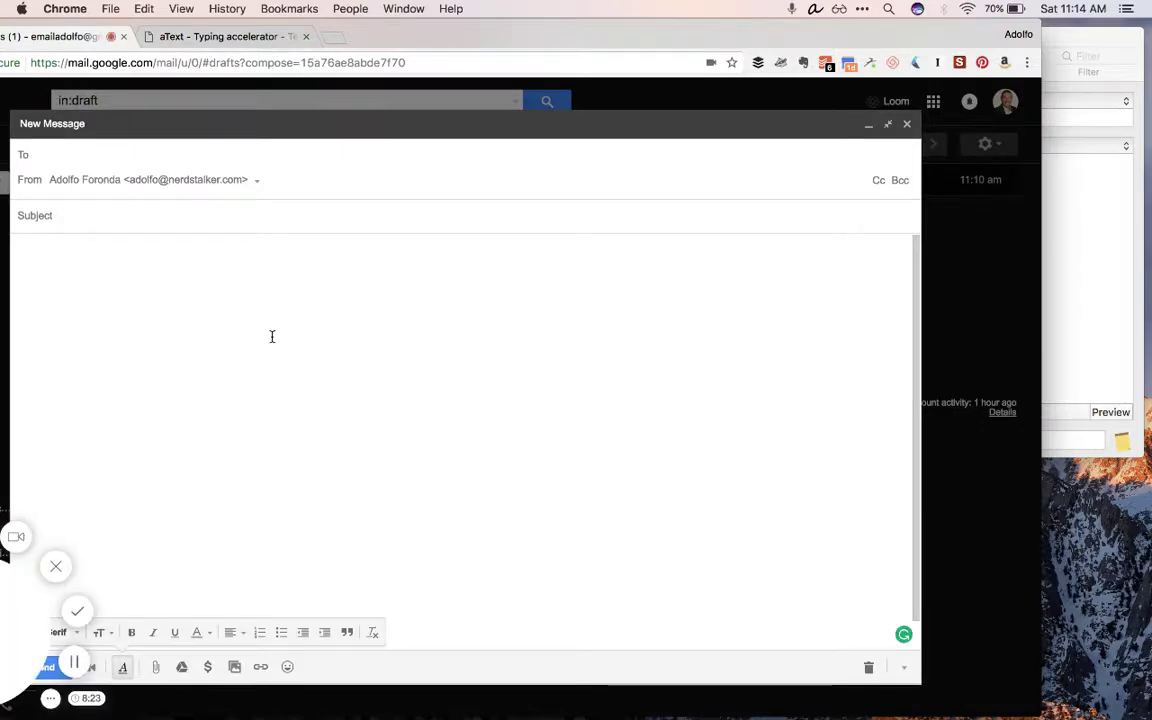
click(246, 306)
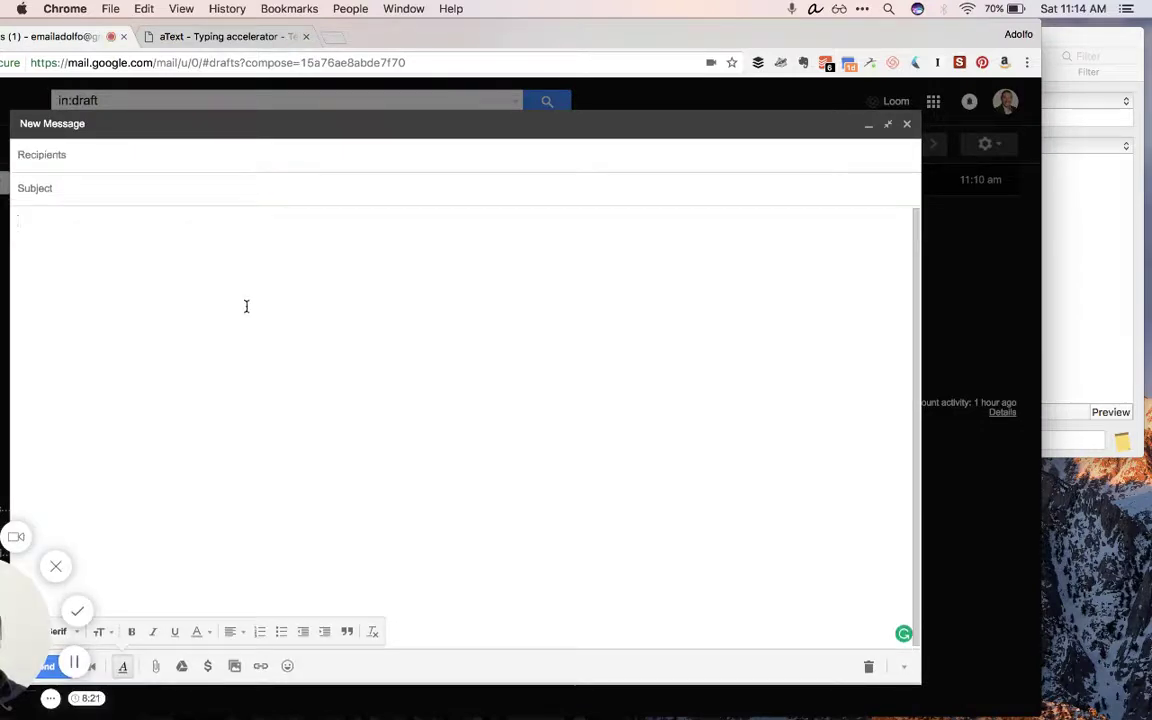
click(1055, 239)
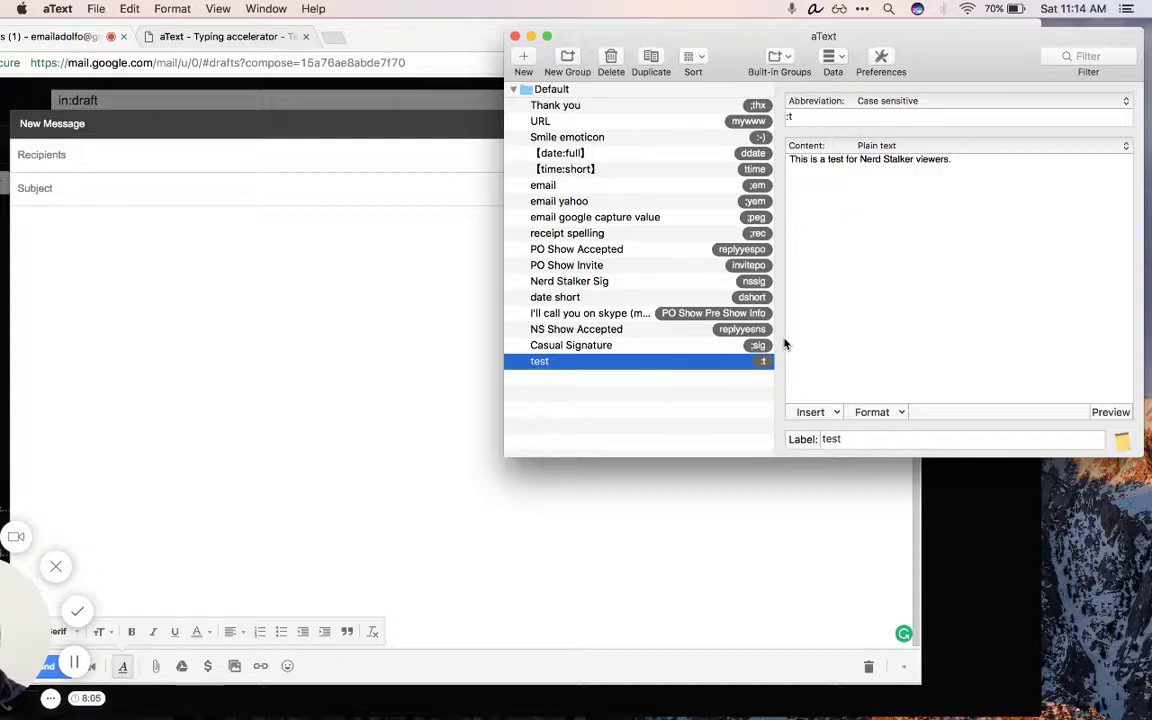
click(610, 60)
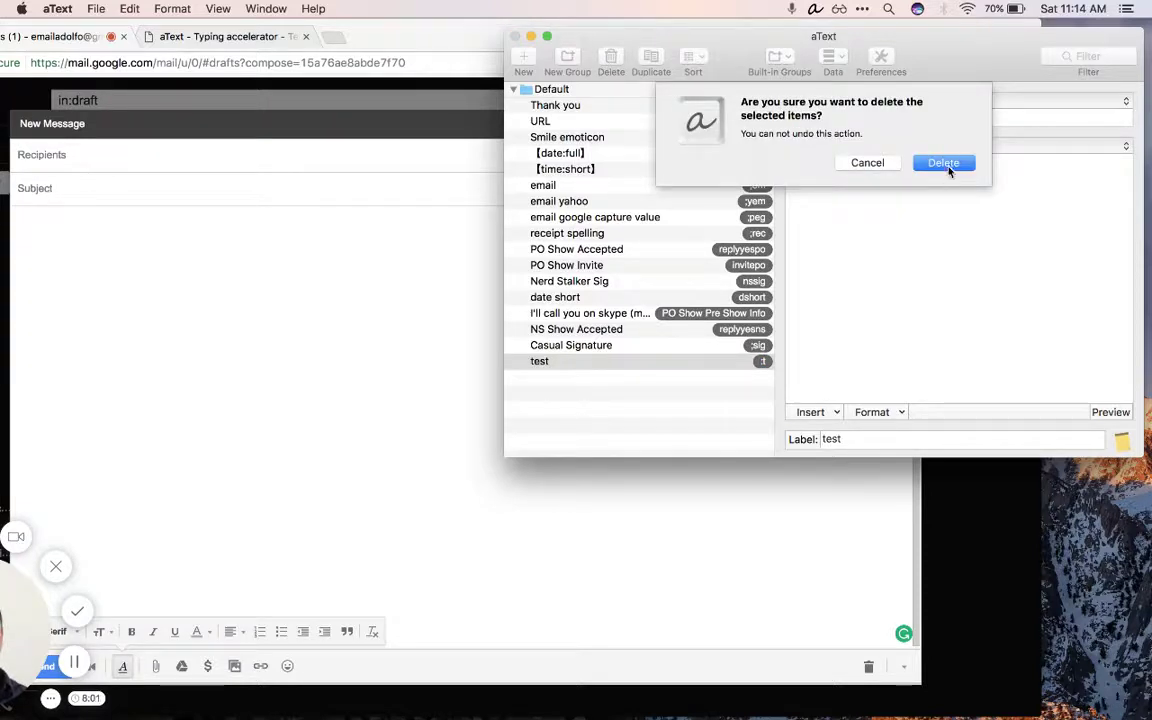
click(949, 171)
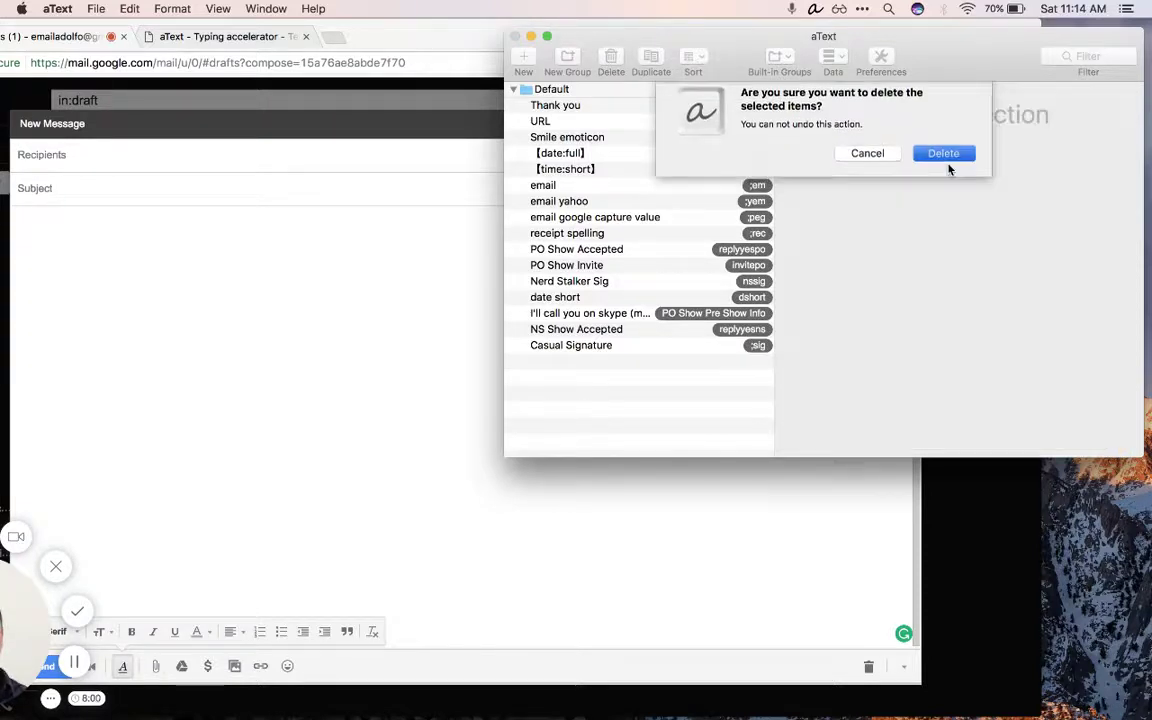
click(293, 268)
- Expand 'Thank you', 'Saturday, February 25, 2017' and '11:15 AM' on separate lines
text(;t)
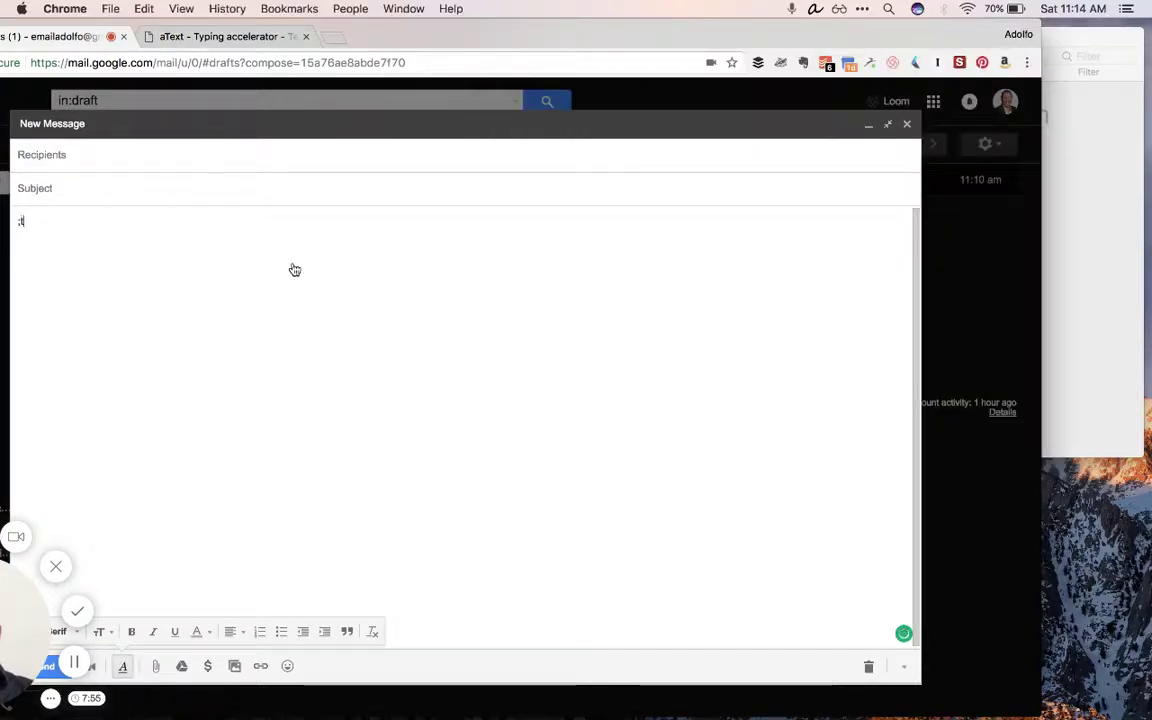
text(y)
key(Return)
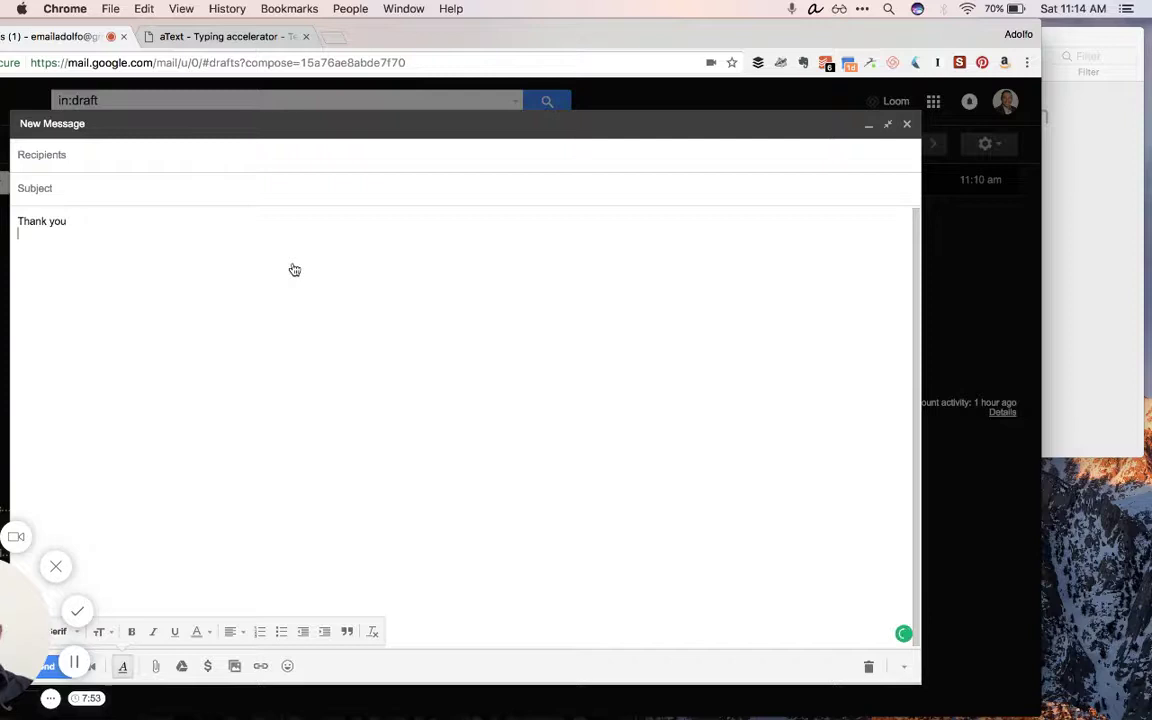
text(dda)
text(t)
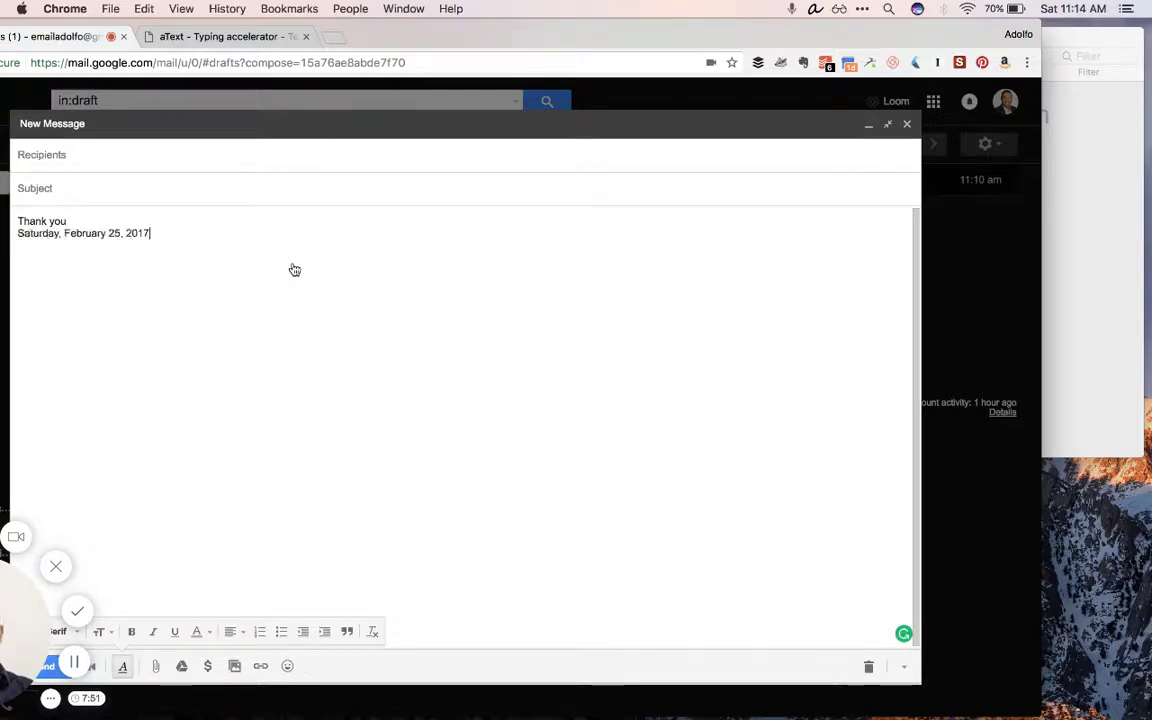
key(Return)
key(Return)
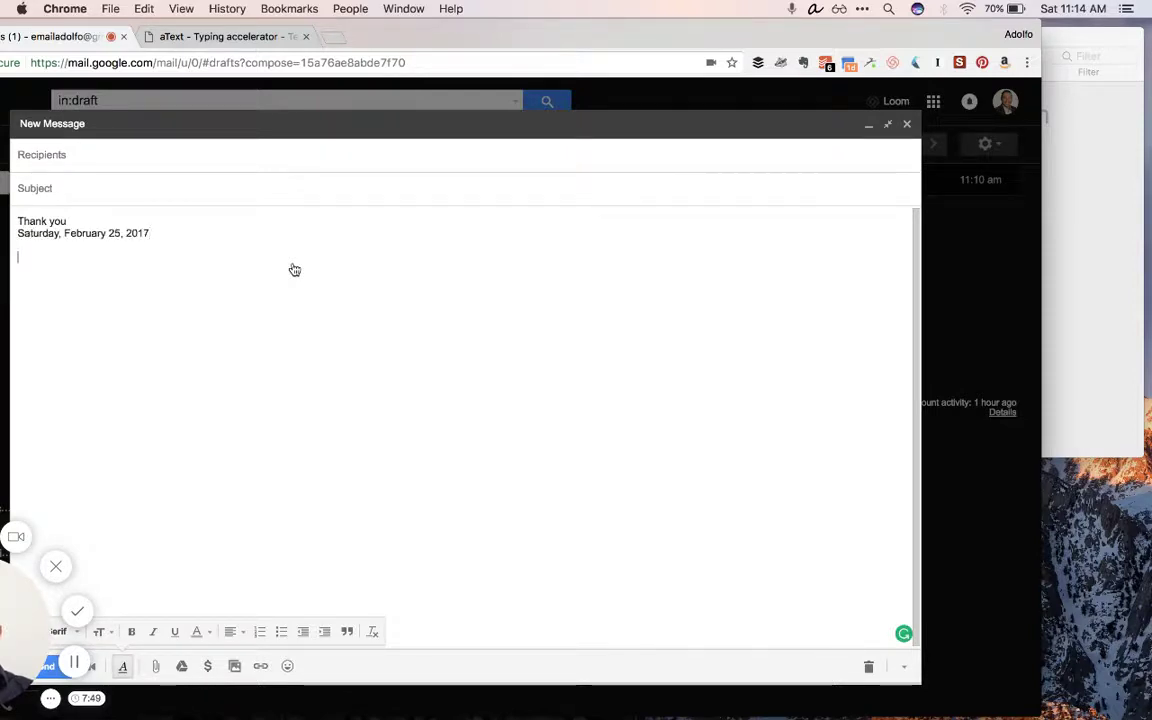
key(BackSpace)
text(ttim)
click(1062, 197)
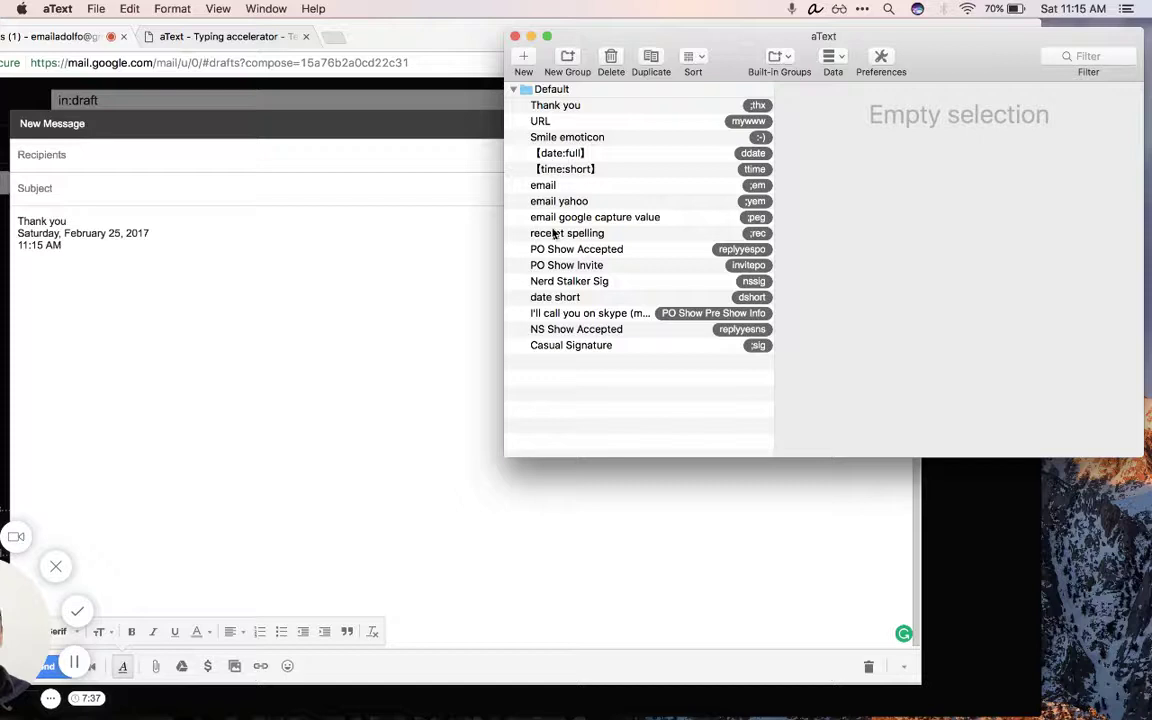
click(766, 106)
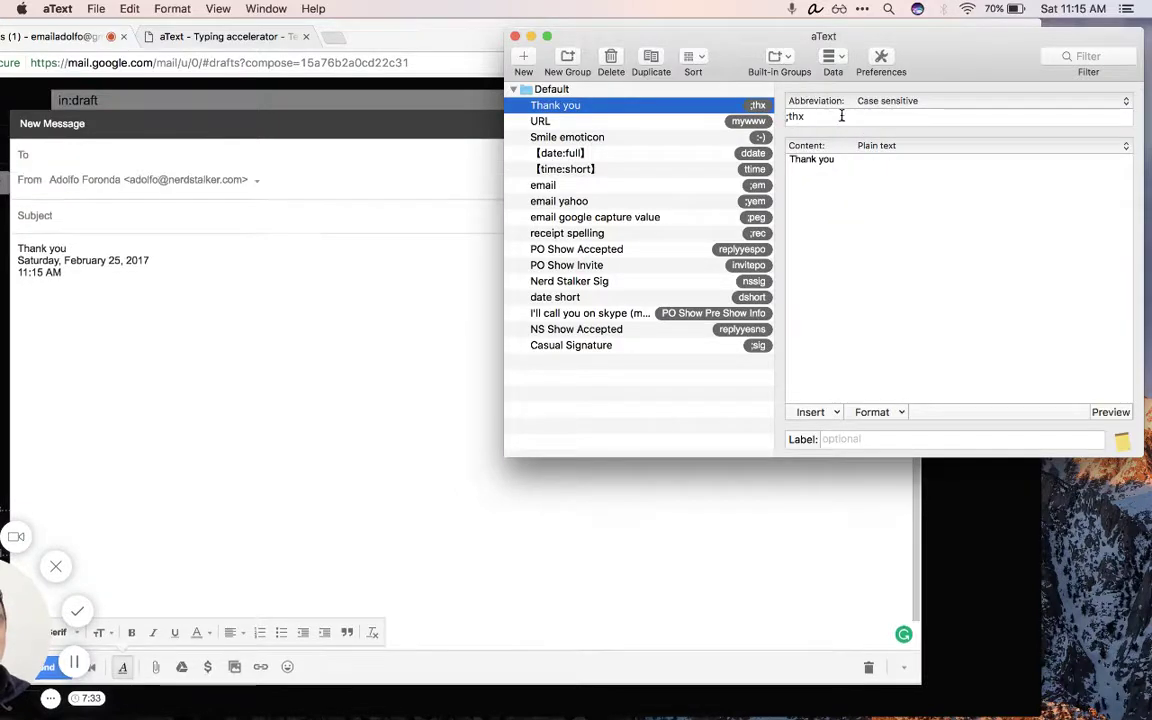
click(868, 181)
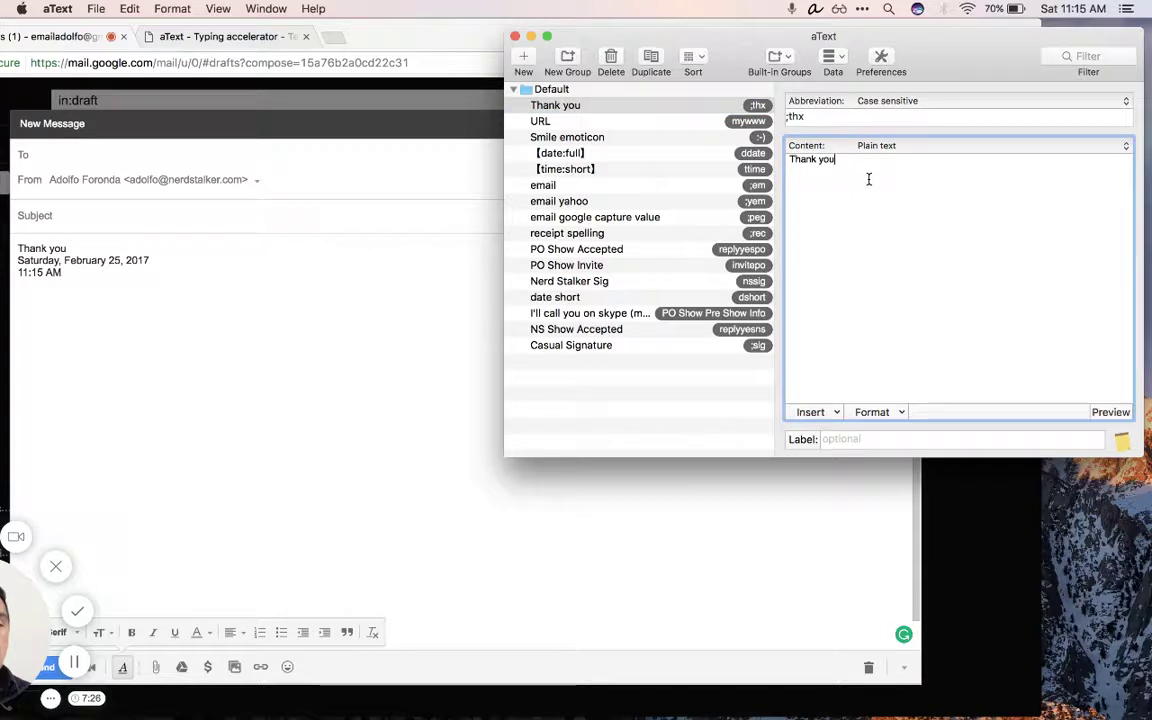
click(898, 443)
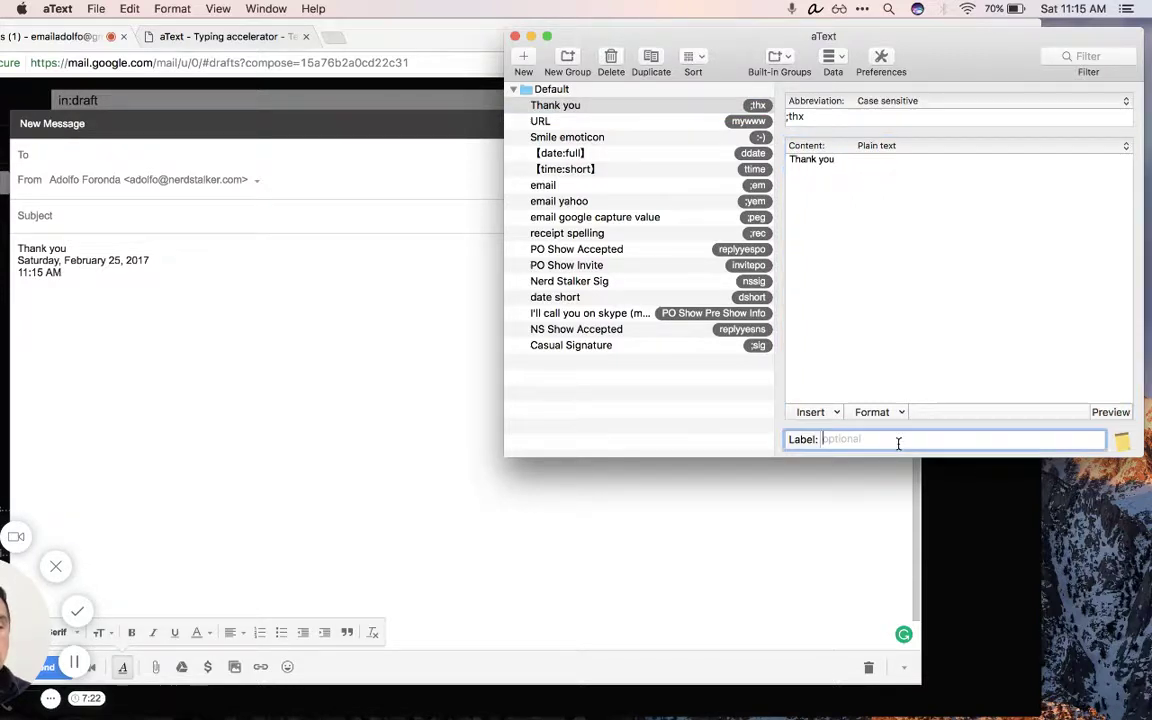
click(662, 122)
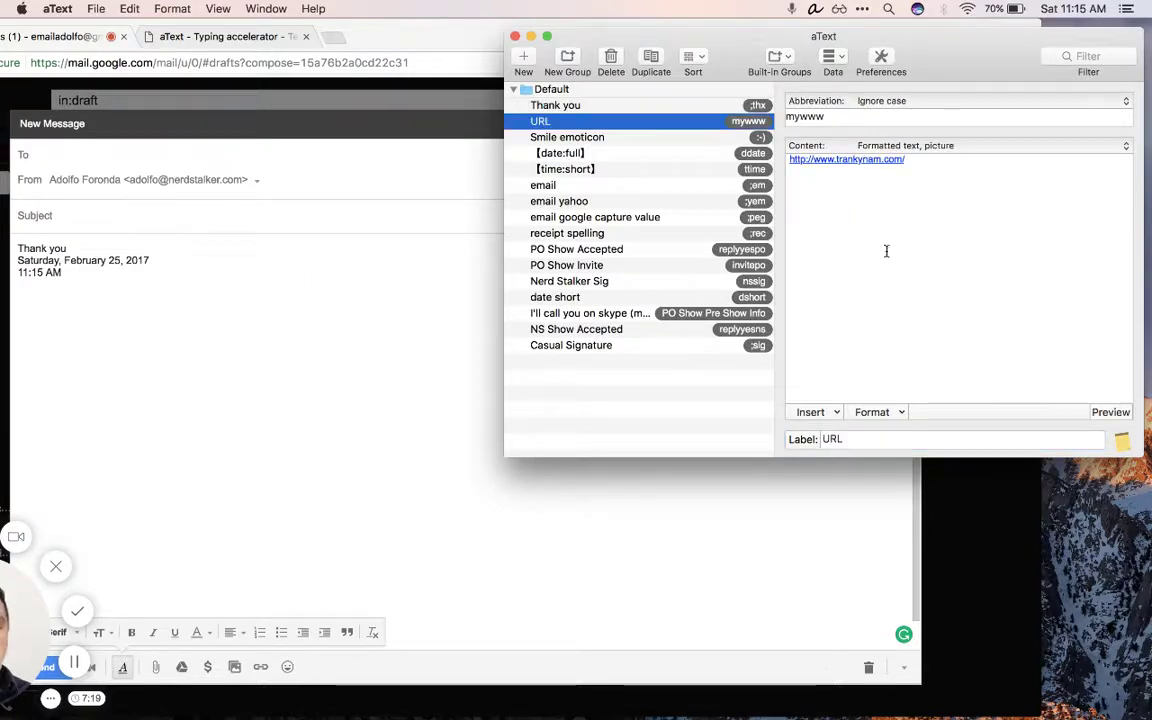
click(339, 328)
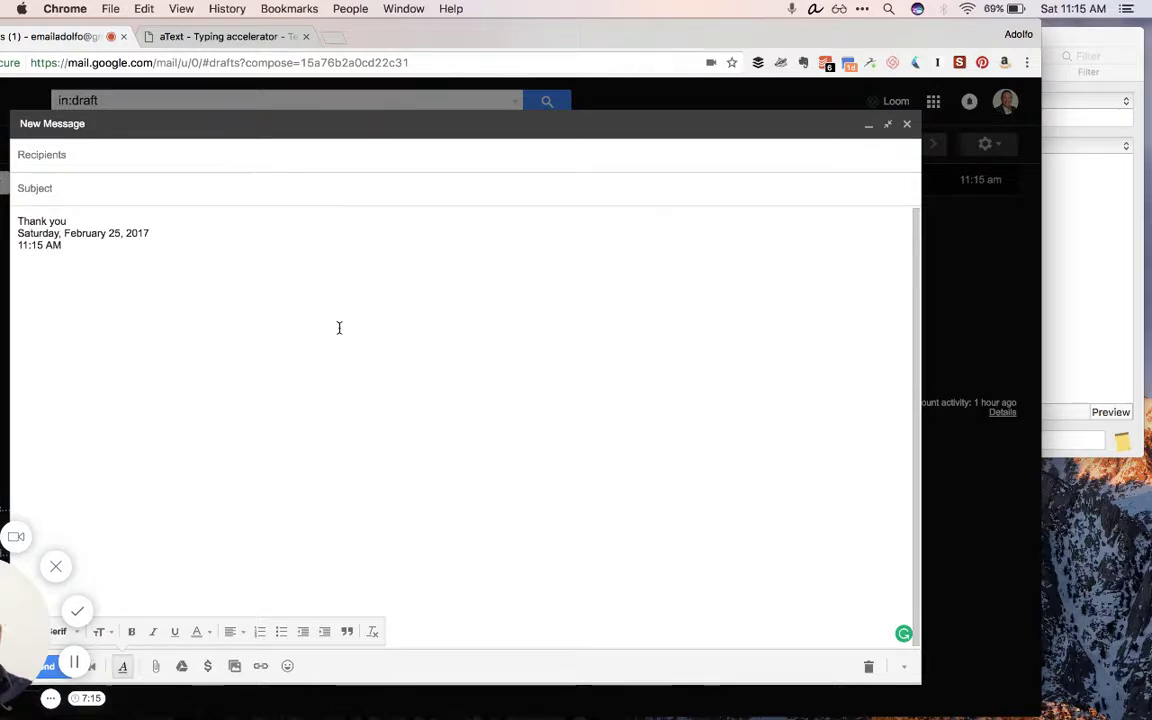
text(mywww)
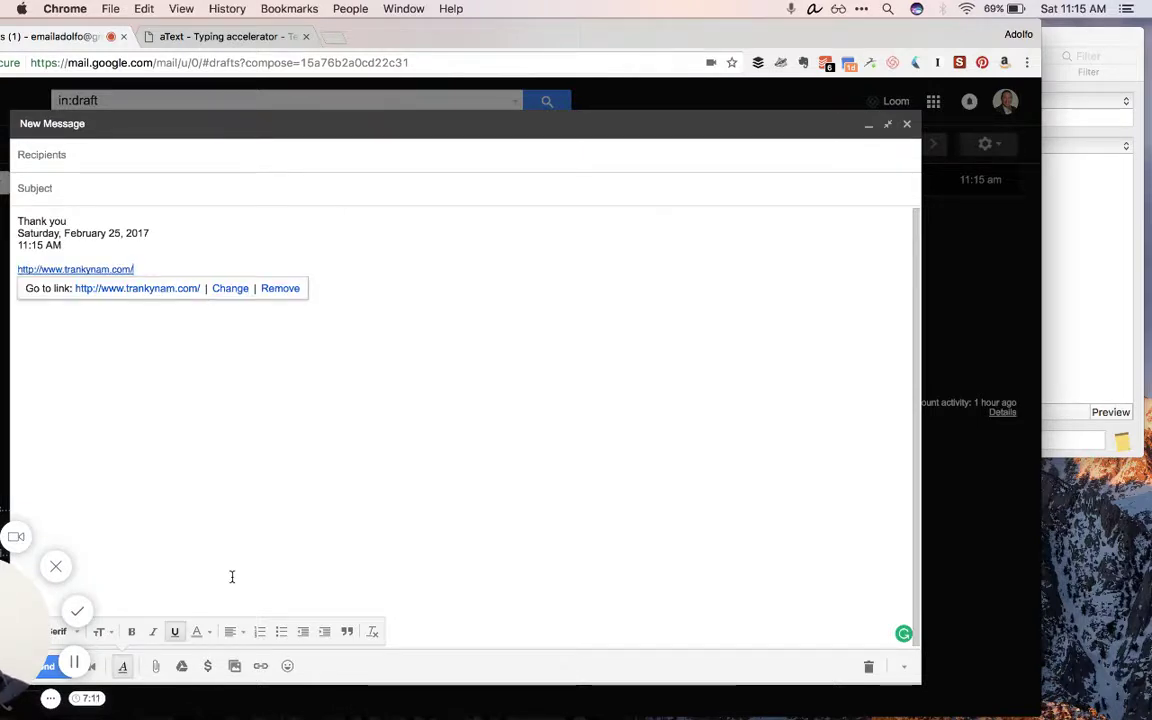
click(342, 471)
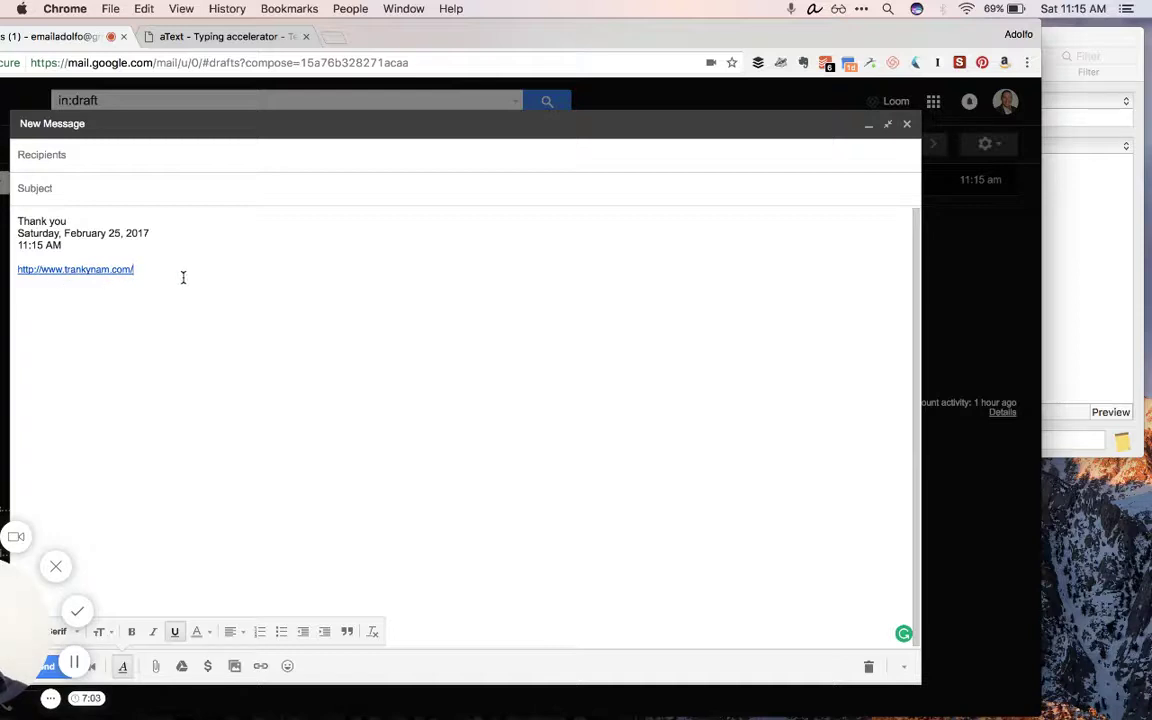
key(Return)
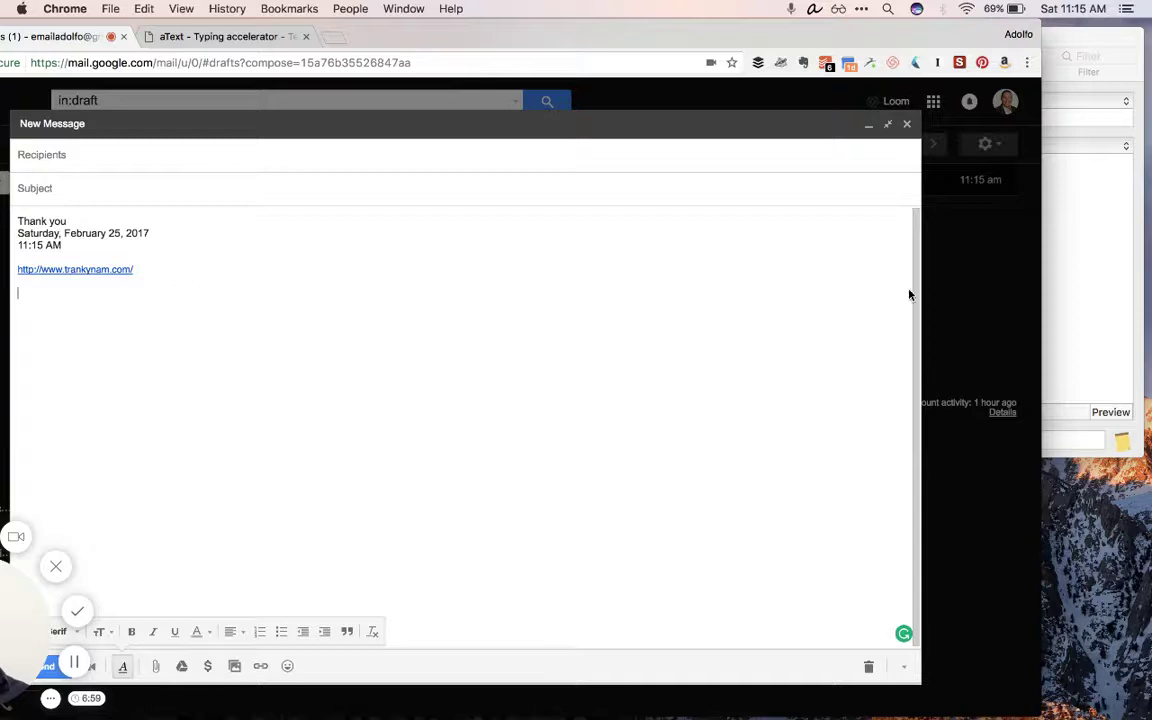
- Expand the nsig signature and delete its company lines, leaving 'Thanks,' and the name
click(1104, 198)
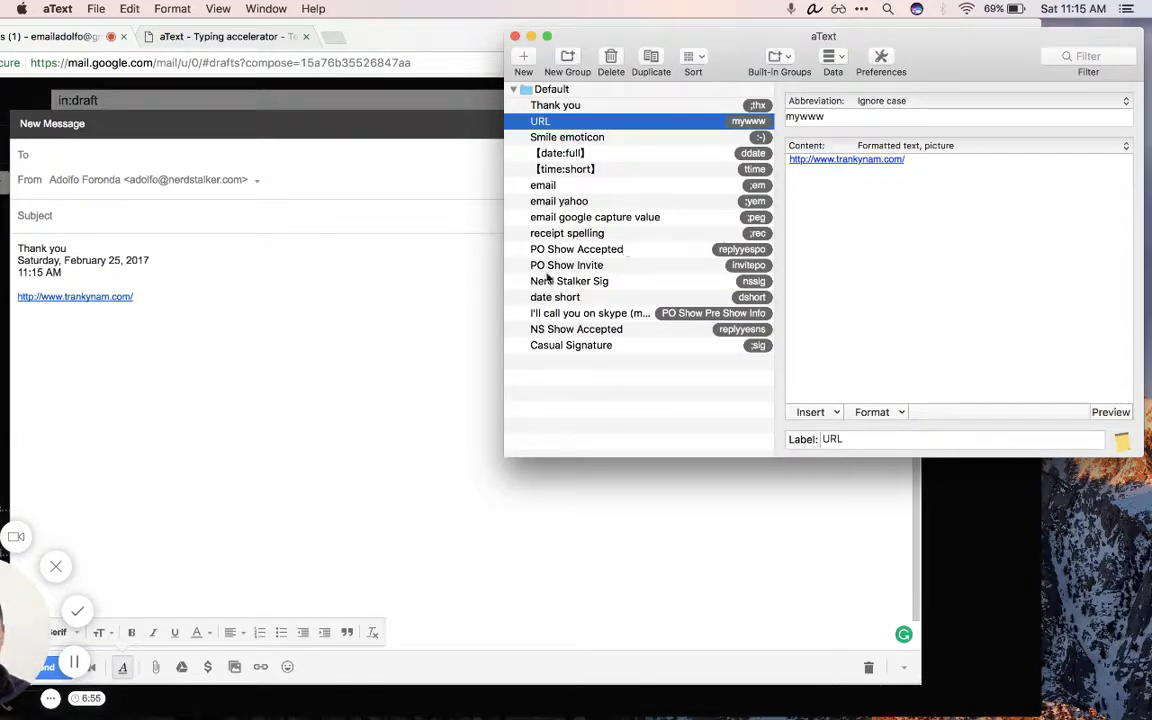
click(320, 408)
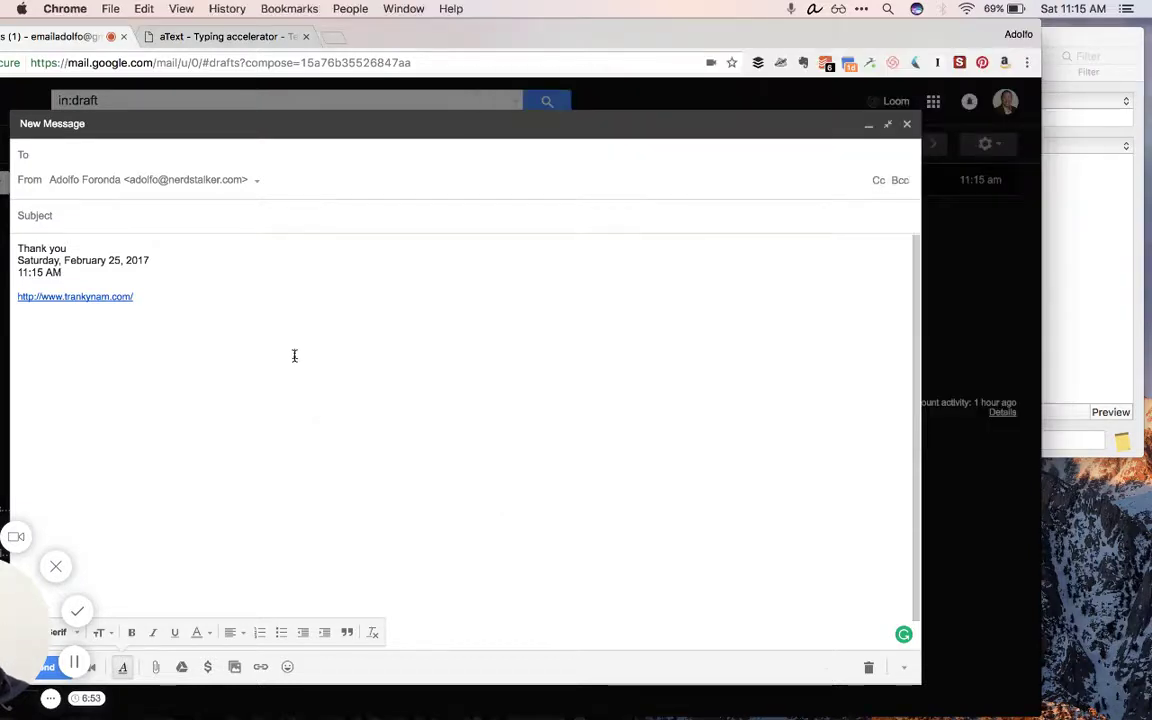
text(nsig)
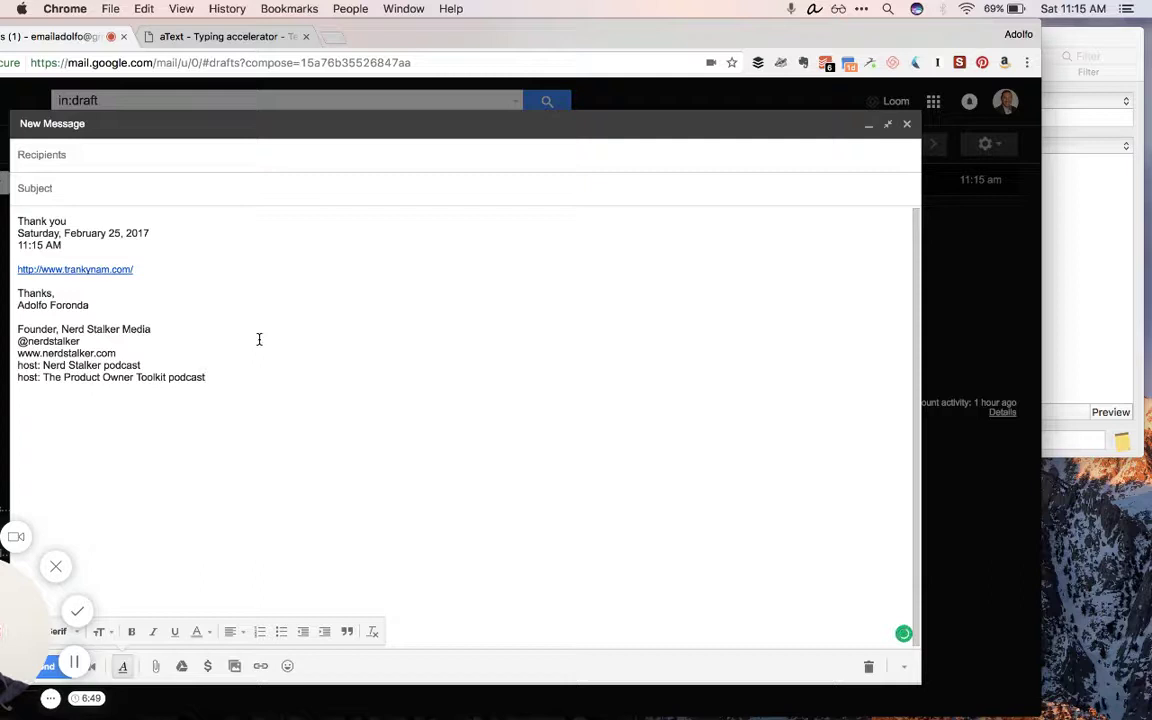
drag(210, 377, 215, 318)
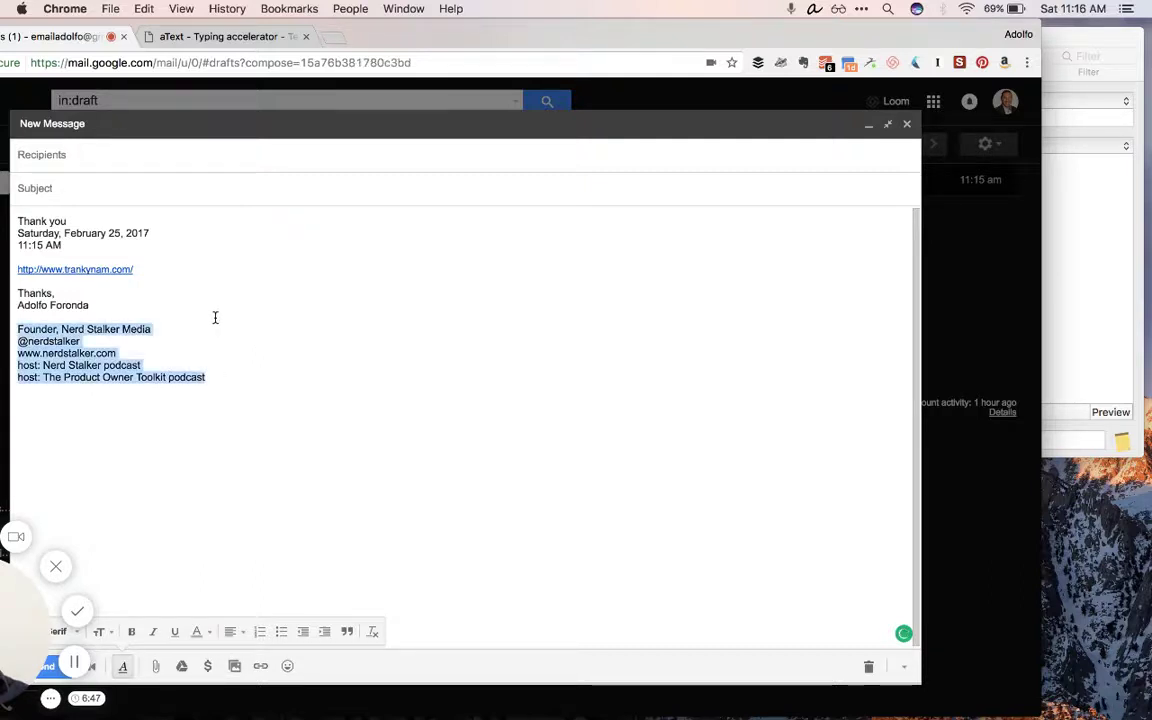
key(BackSpace)
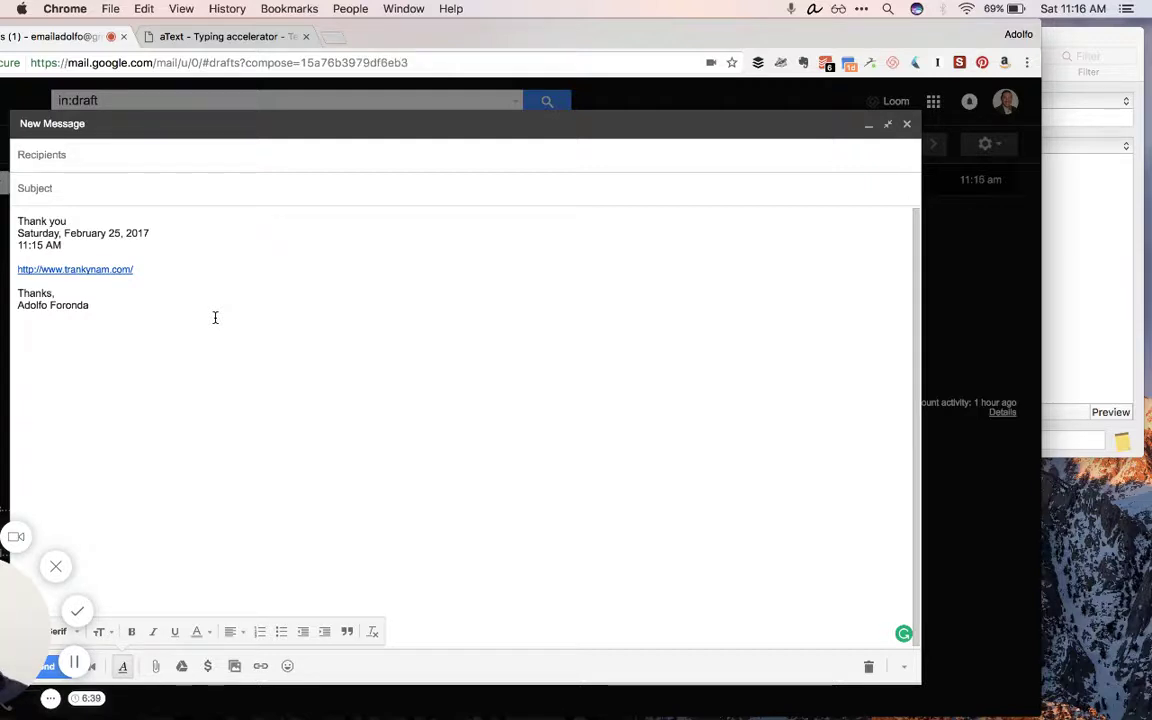
click(1054, 50)
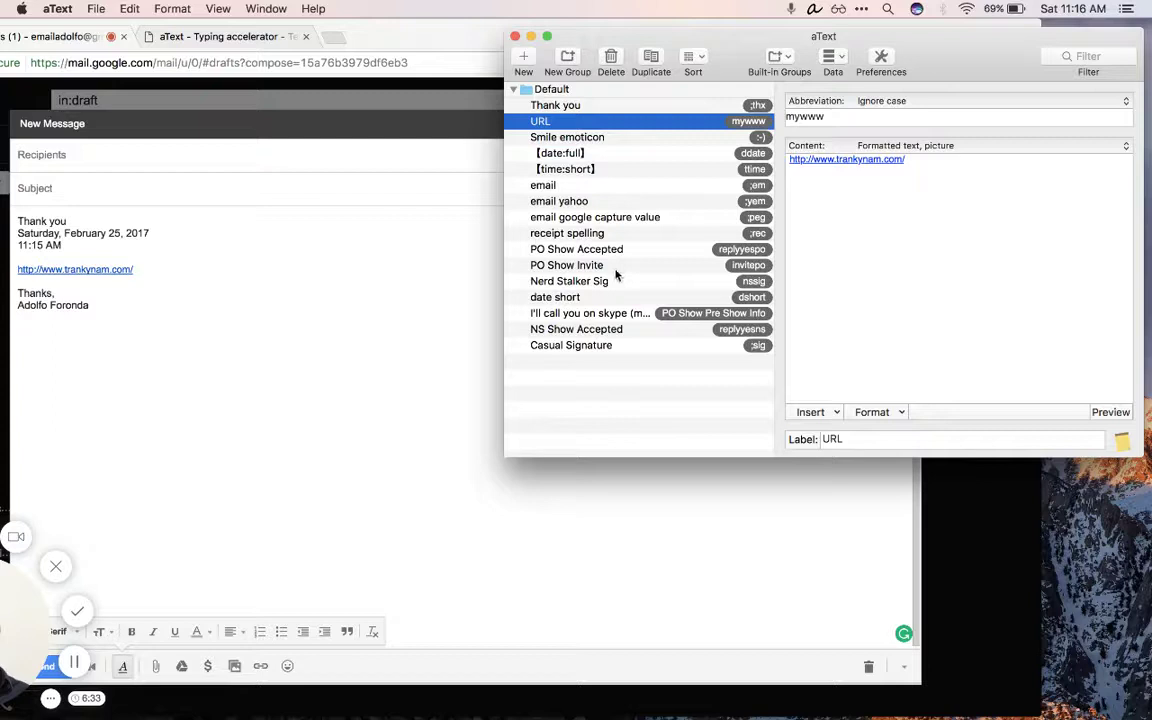
click(560, 265)
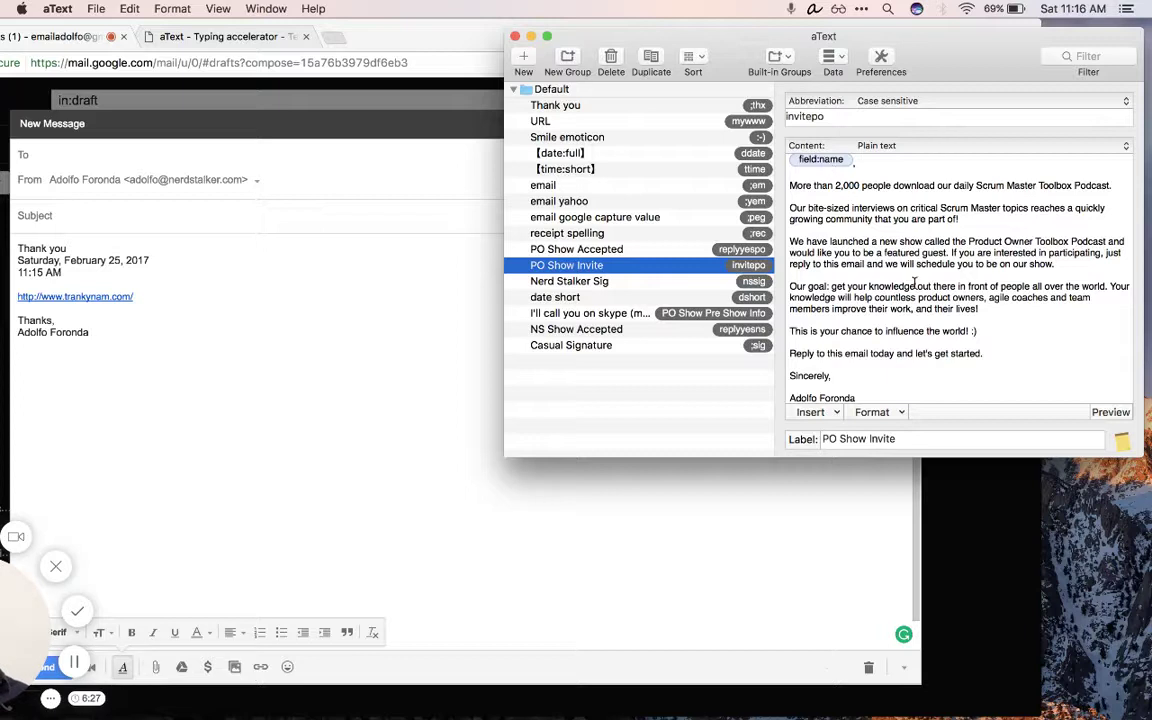
click(259, 467)
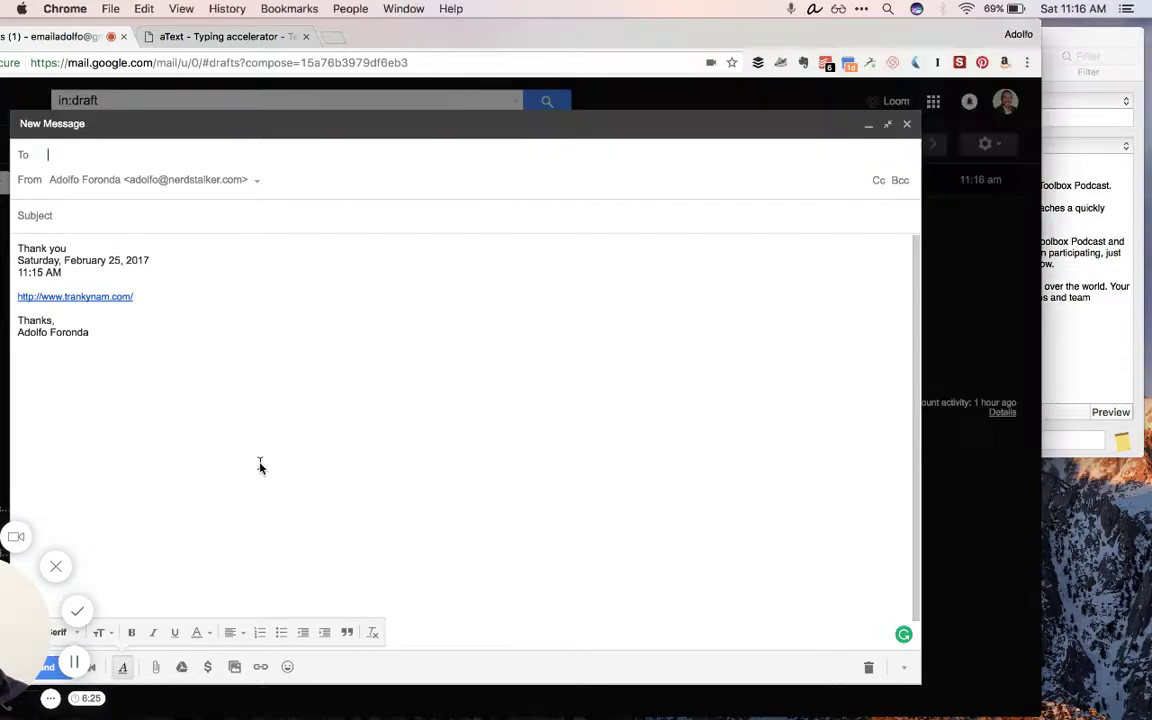
- Clear all existing text from the Gmail draft body
click(259, 463)
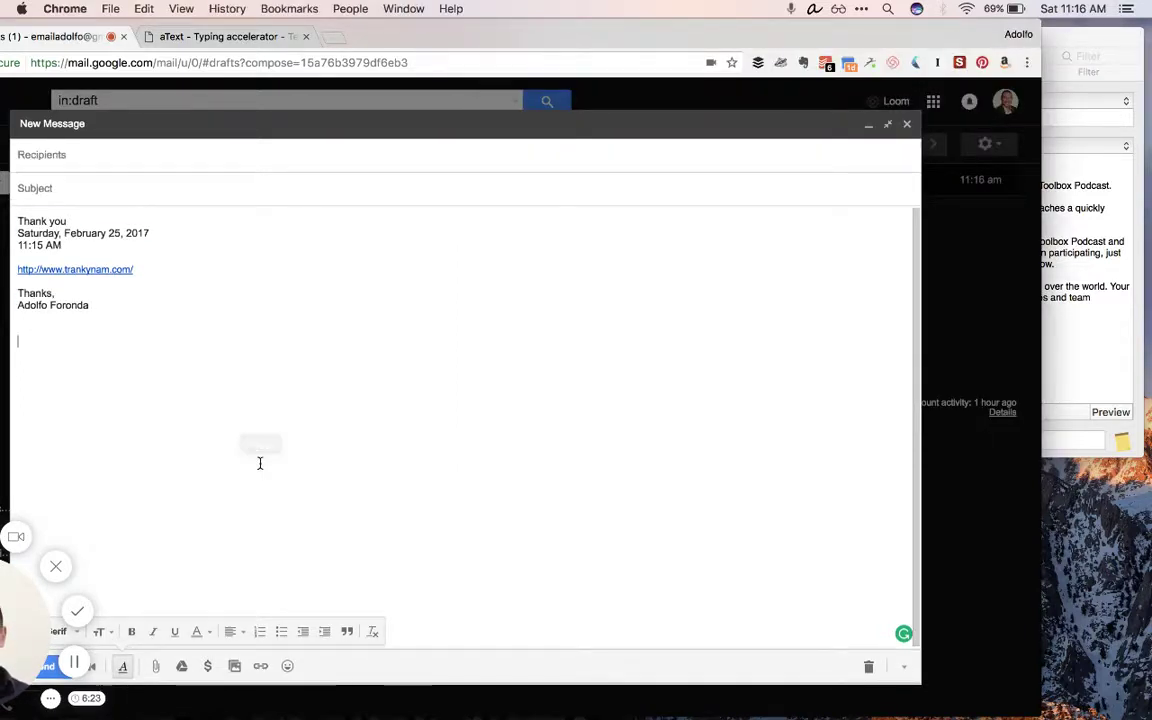
key(super+a)
key(BackSpace)
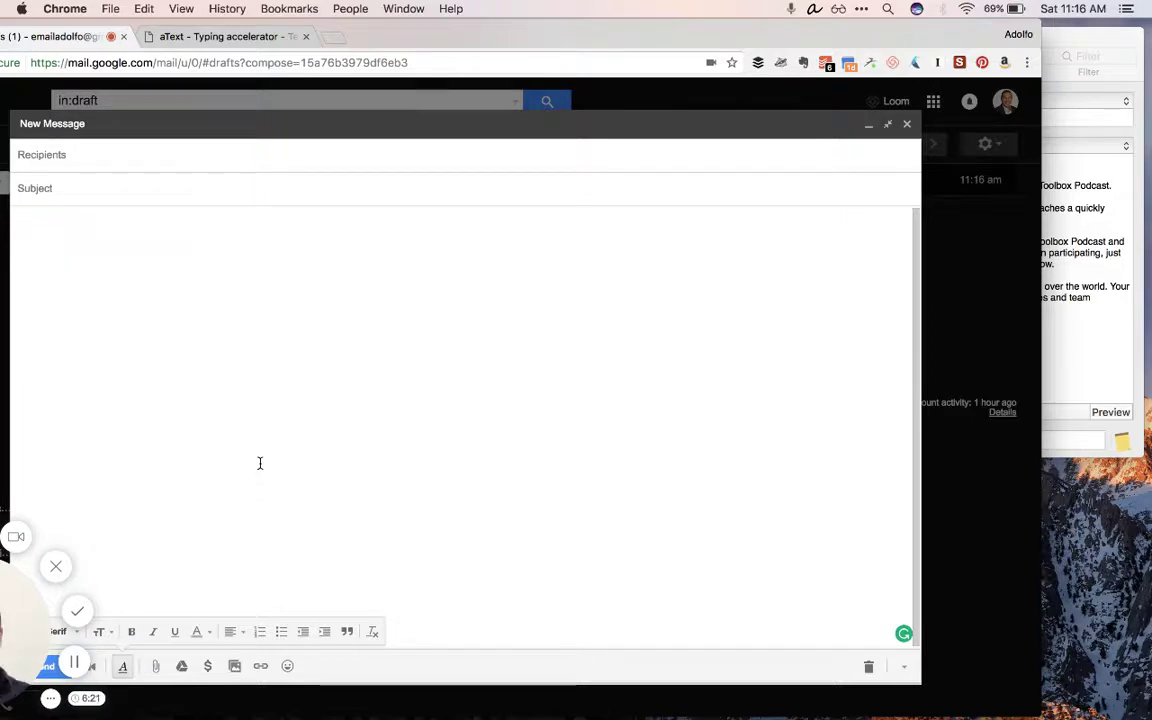
- Expand bsinv into the podcast invite for an entered recipient name, then delete it
click(1069, 44)
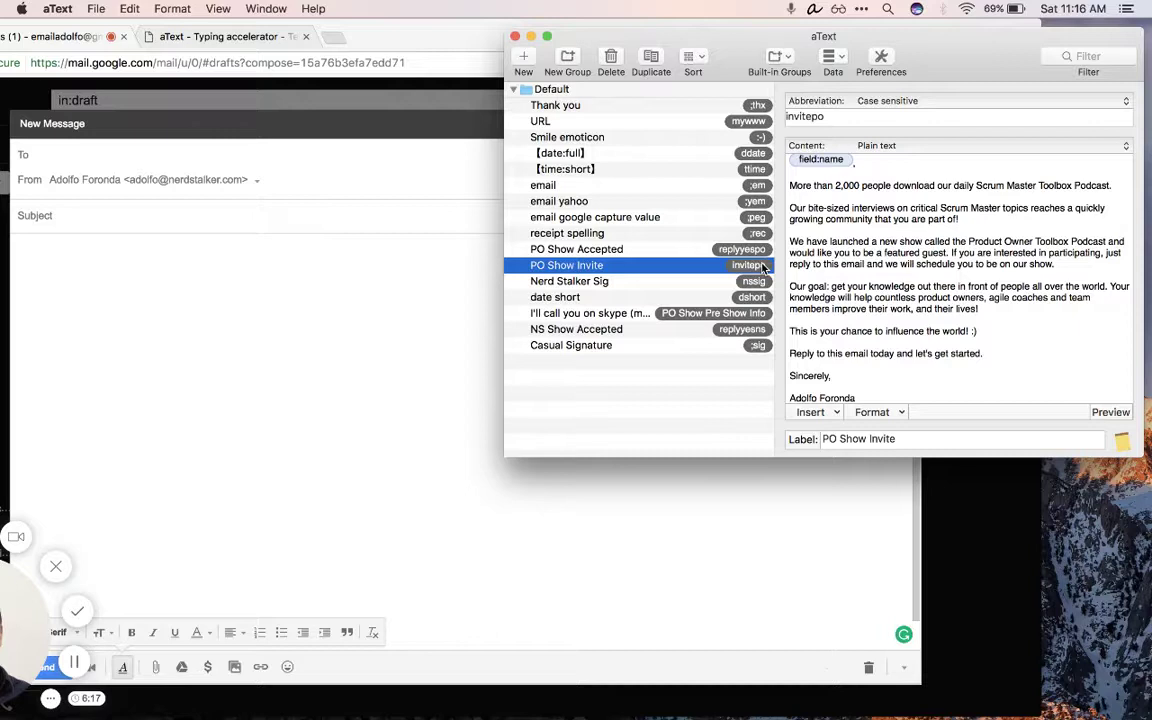
click(298, 303)
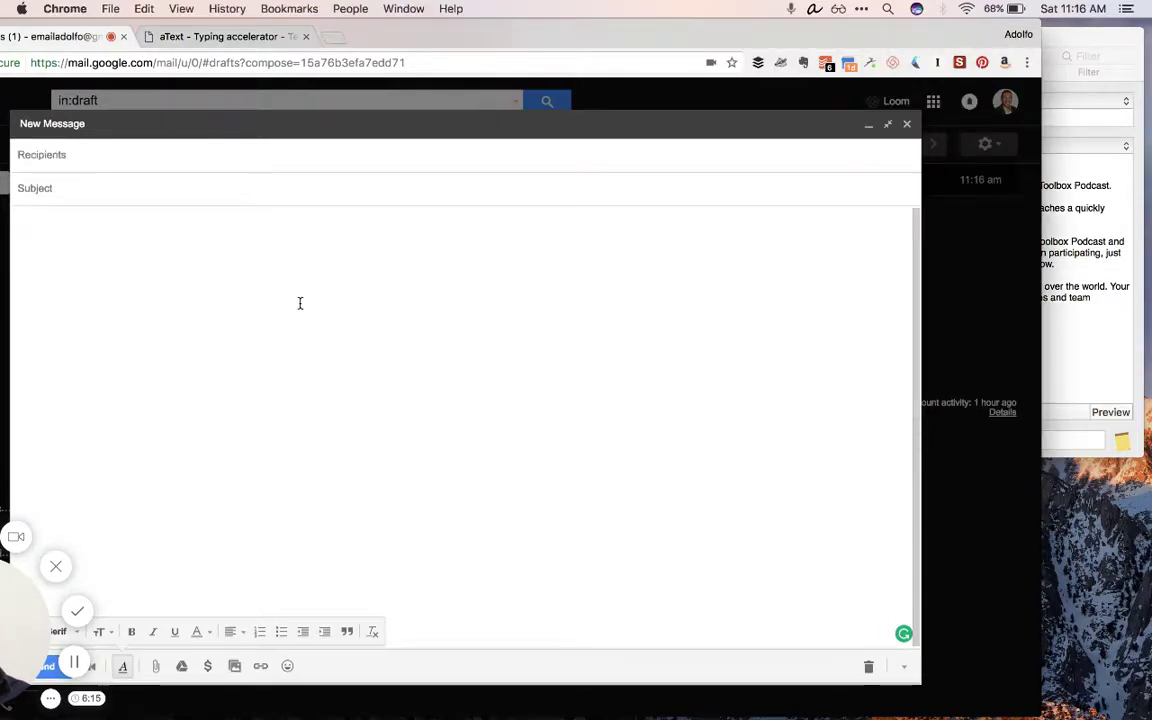
text(bsinv)
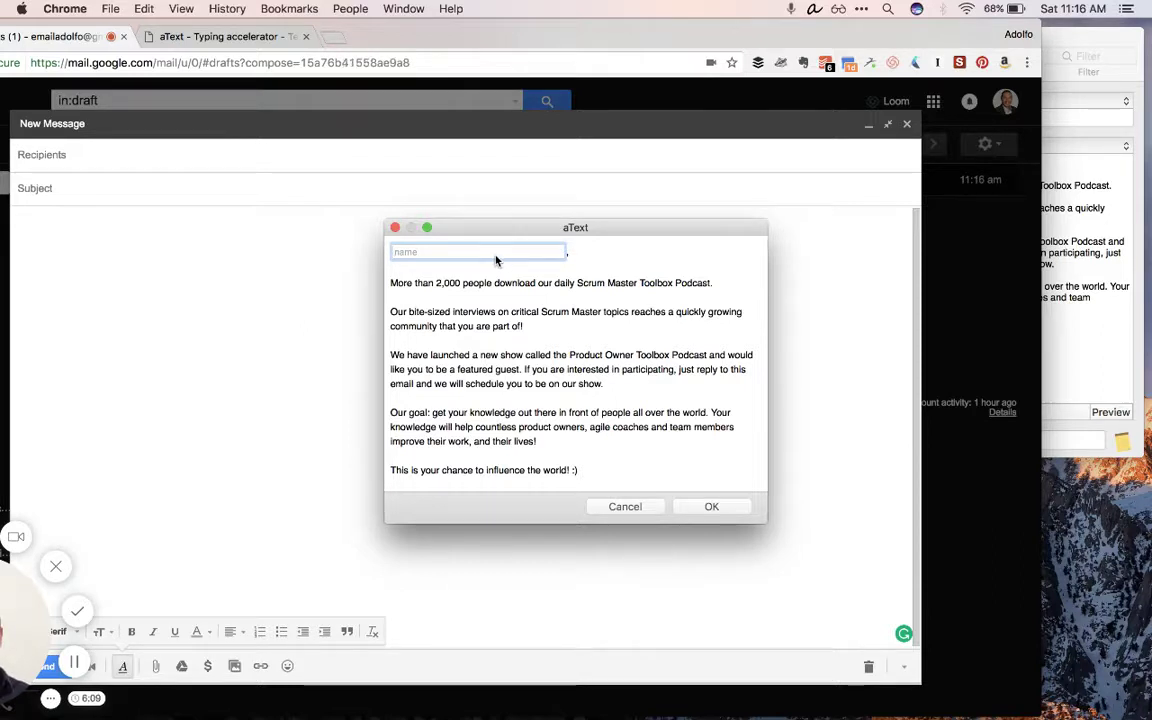
text(Paul)
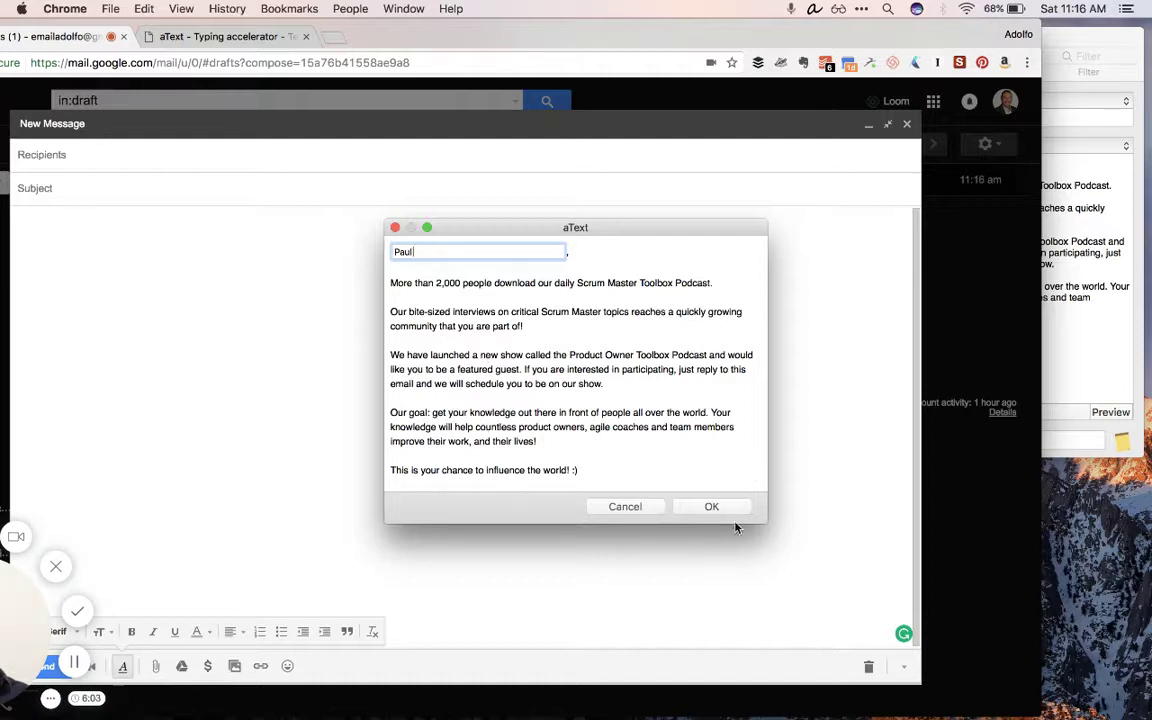
click(711, 507)
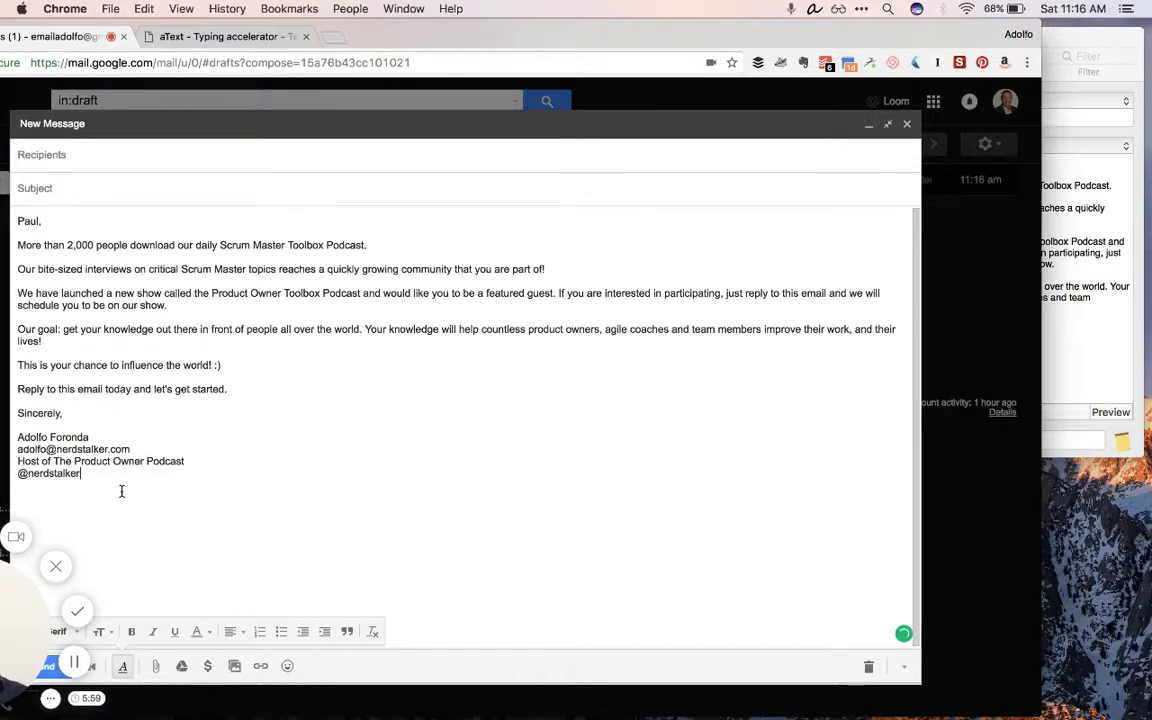
key(super+a)
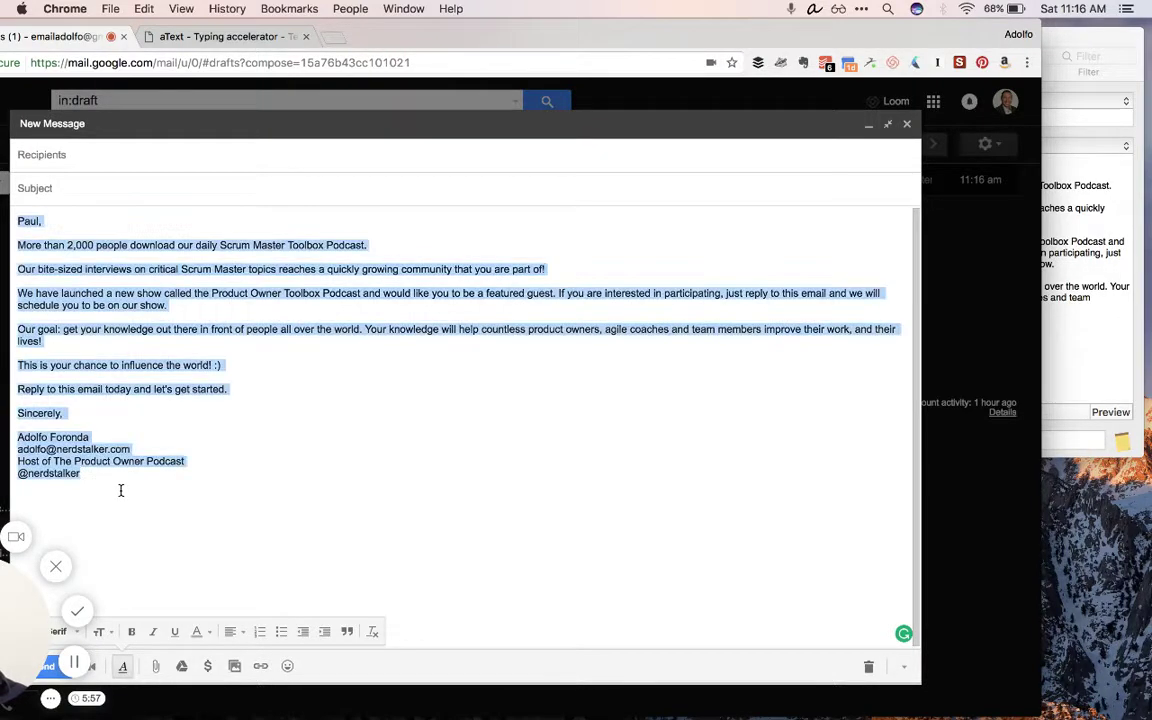
key(BackSpace)
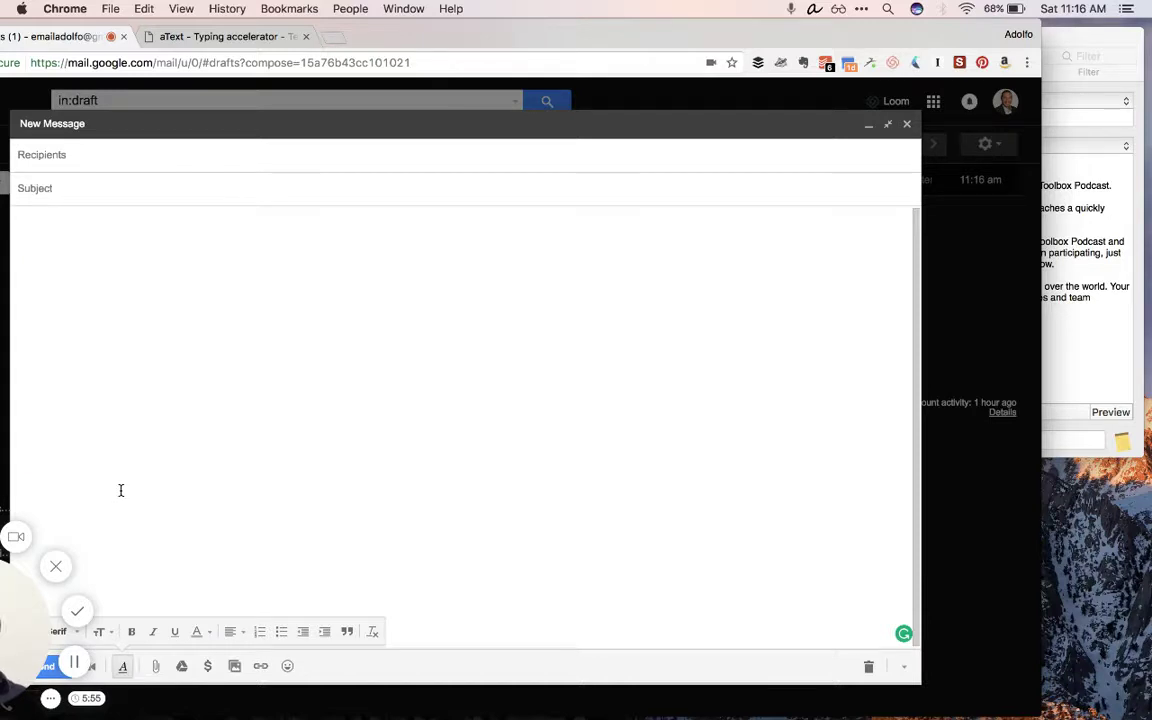
- Check aText's Smile emoticon snippet and type ;-) to insert a smiley emoji in the body
click(1068, 44)
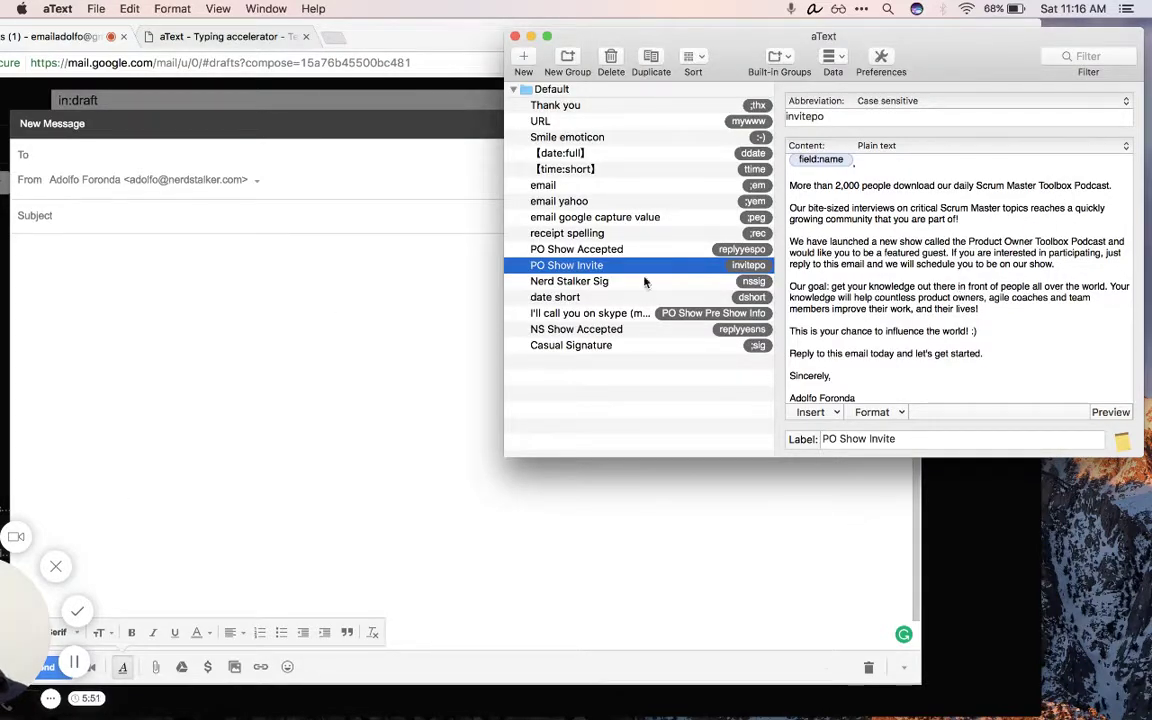
click(663, 138)
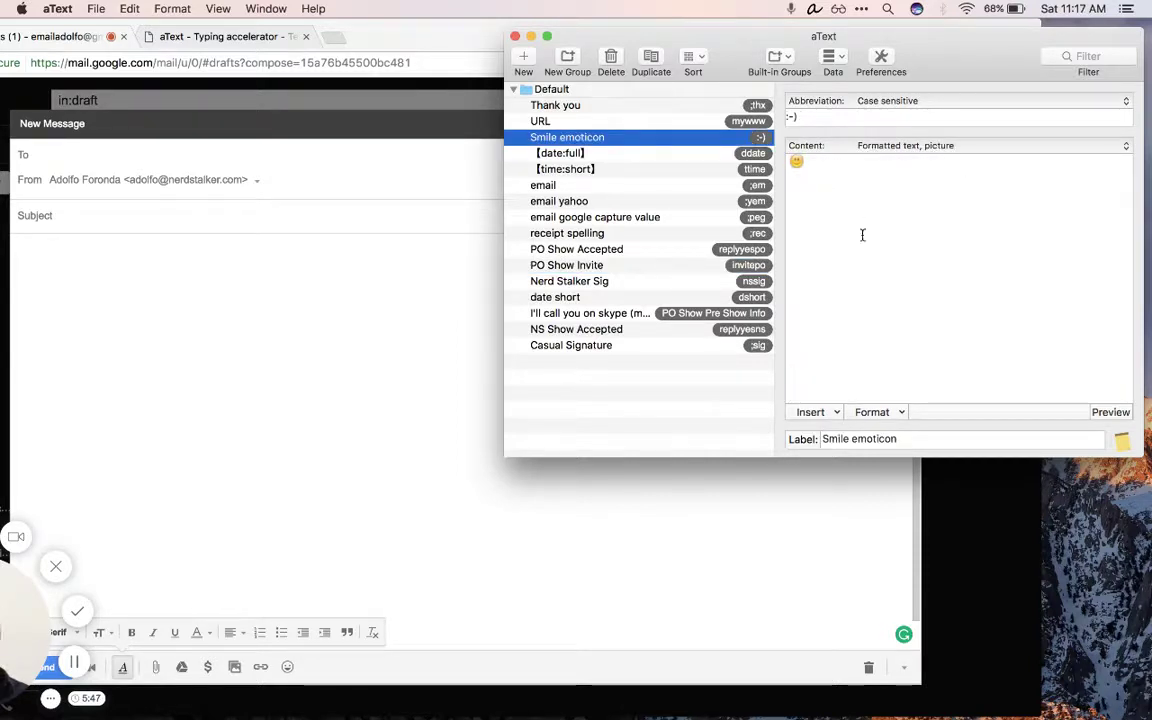
click(363, 255)
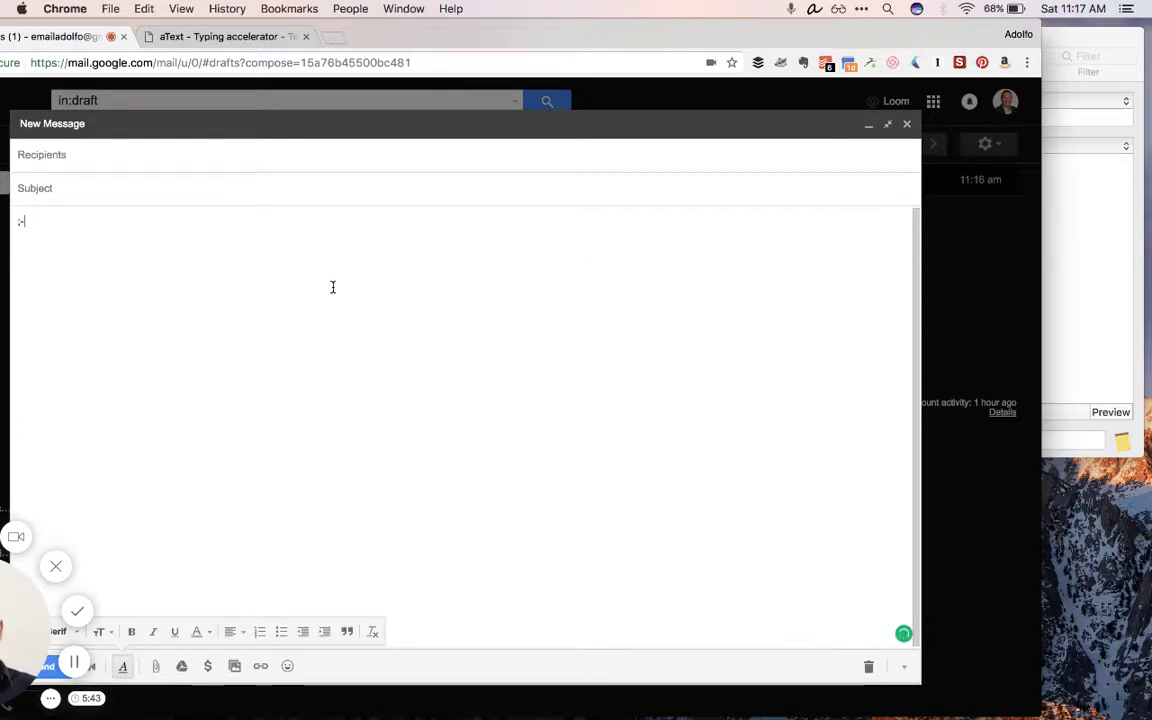
key(BackSpace)
text(;-)
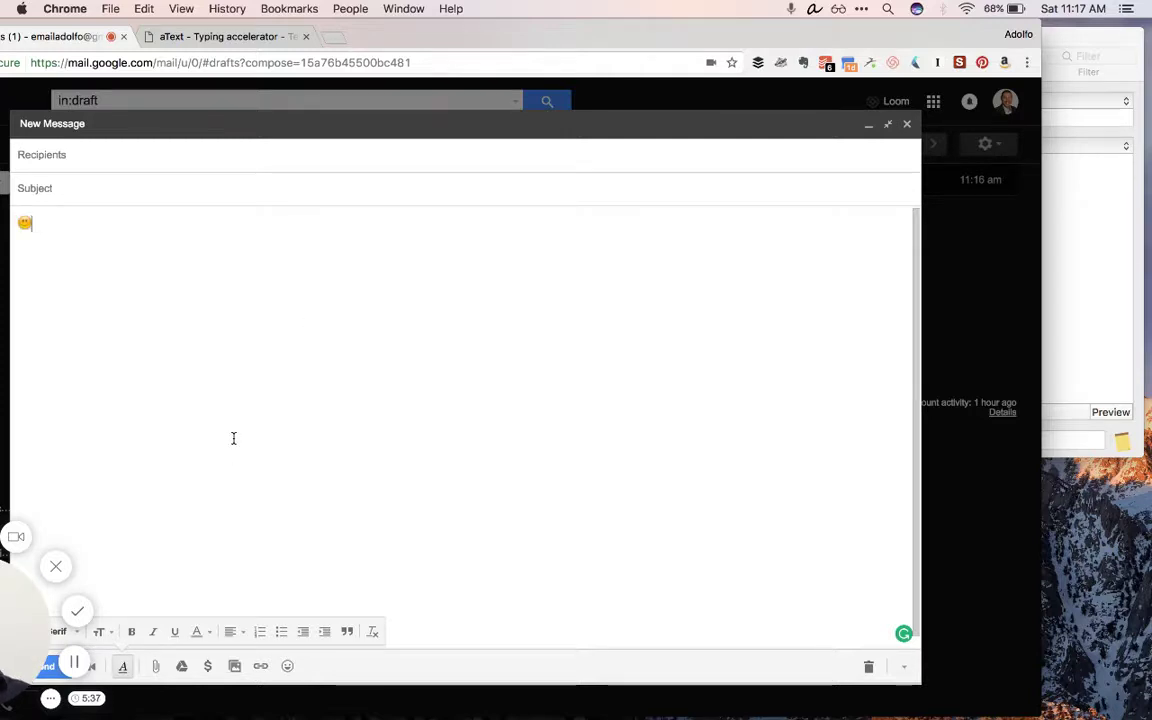
key(Return)
key(Return)
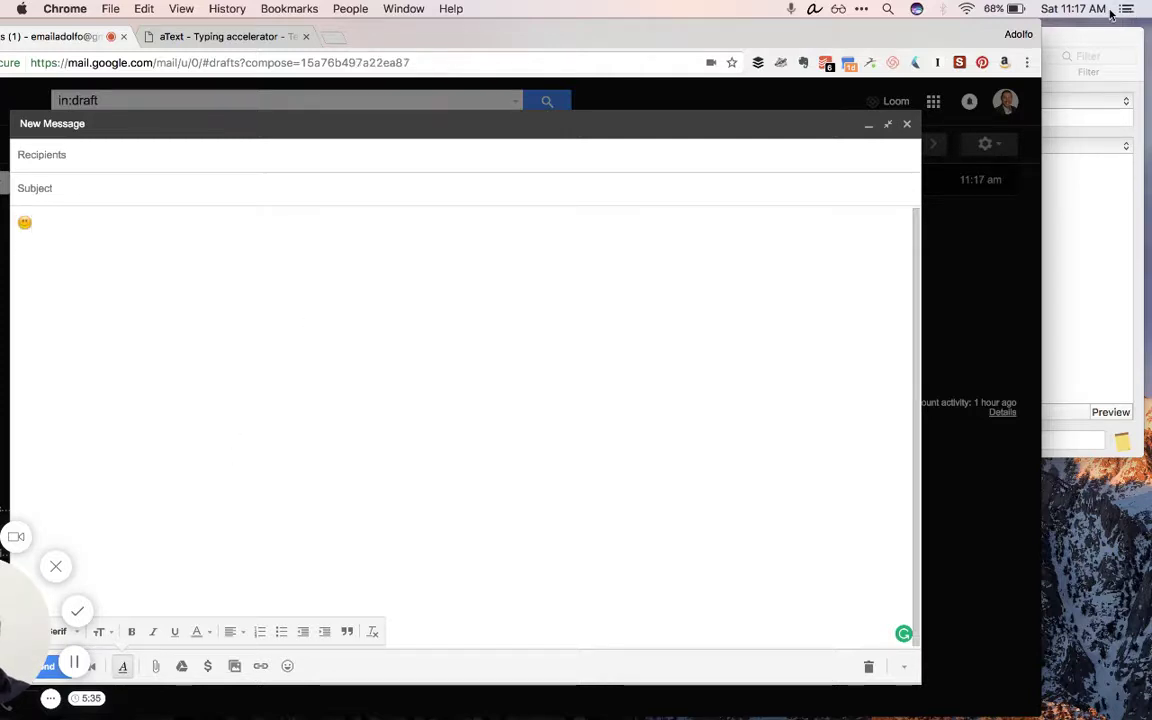
click(1060, 41)
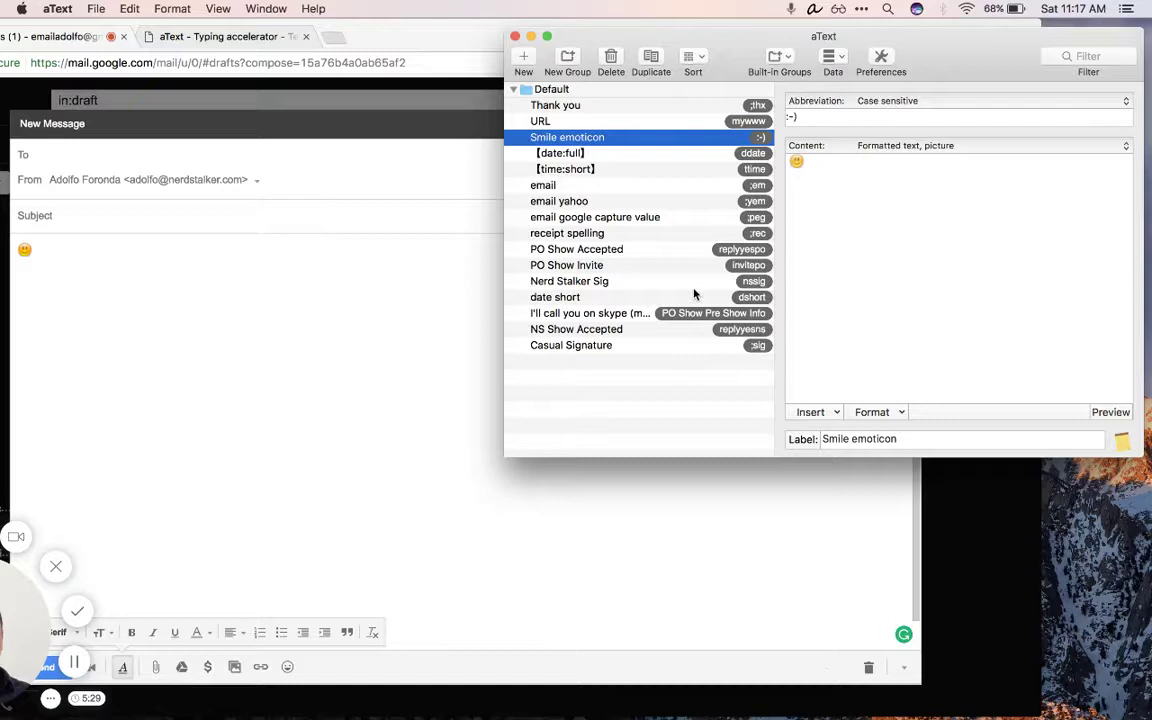
- Create a new aText snippet labelled Test with abbreviation ;te
click(526, 60)
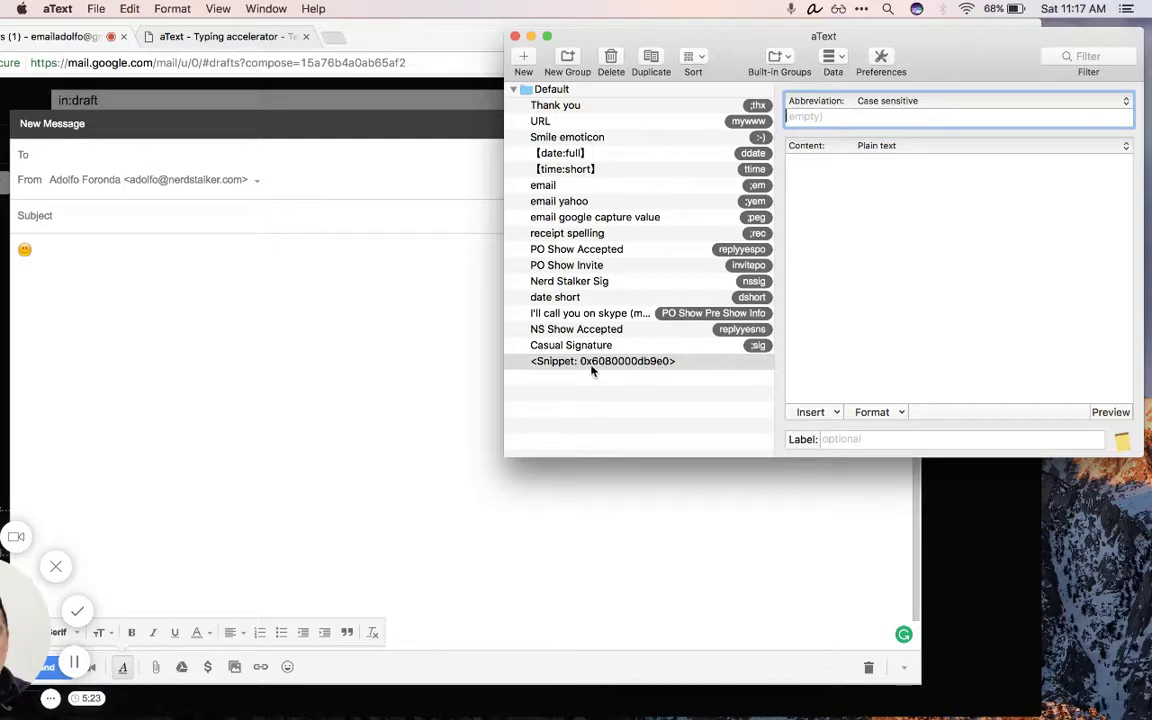
click(849, 437)
text(Tes)
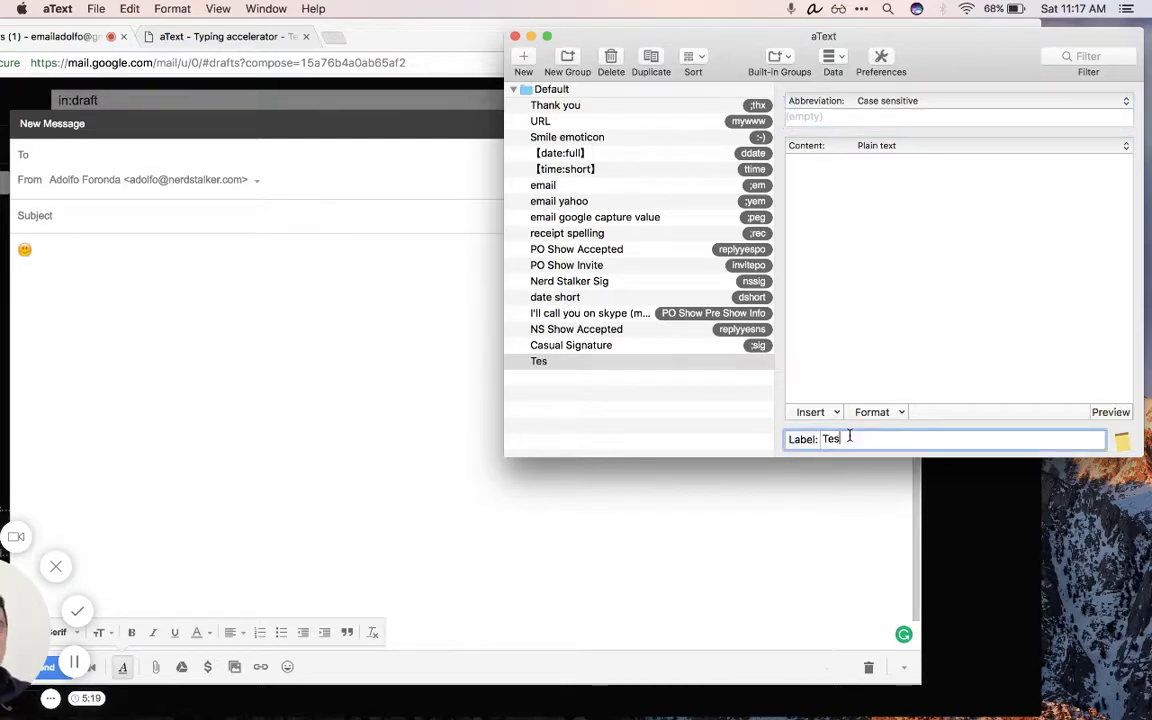
text(t)
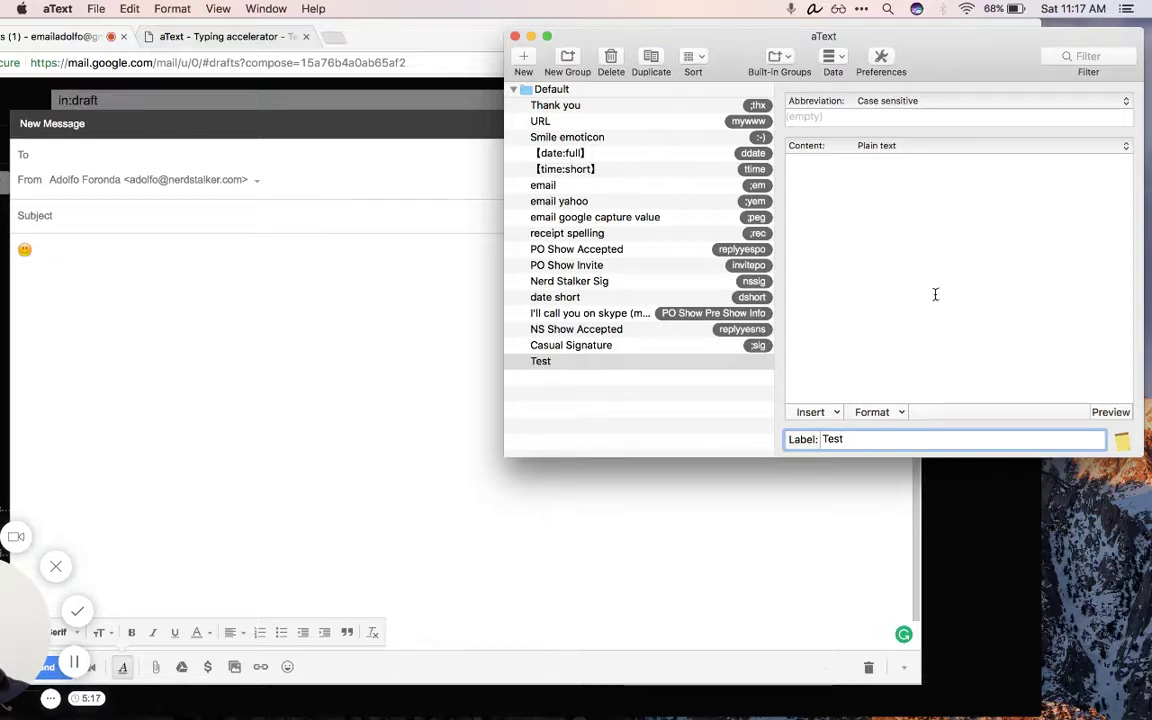
click(861, 118)
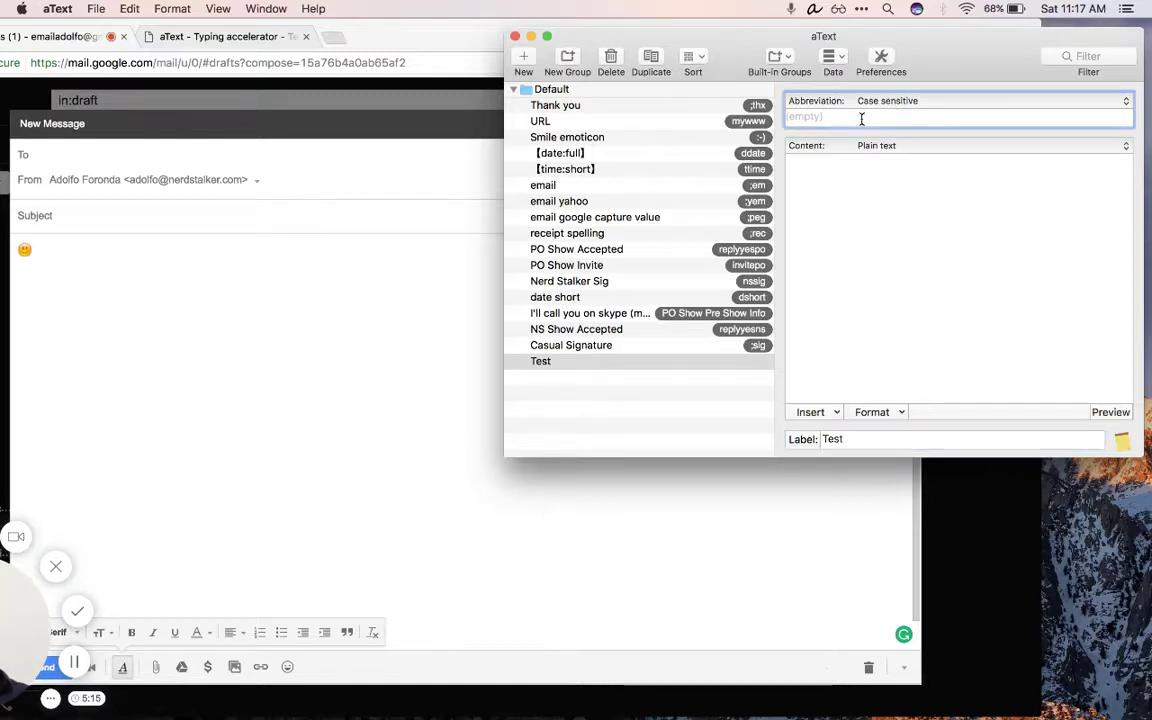
text(;)
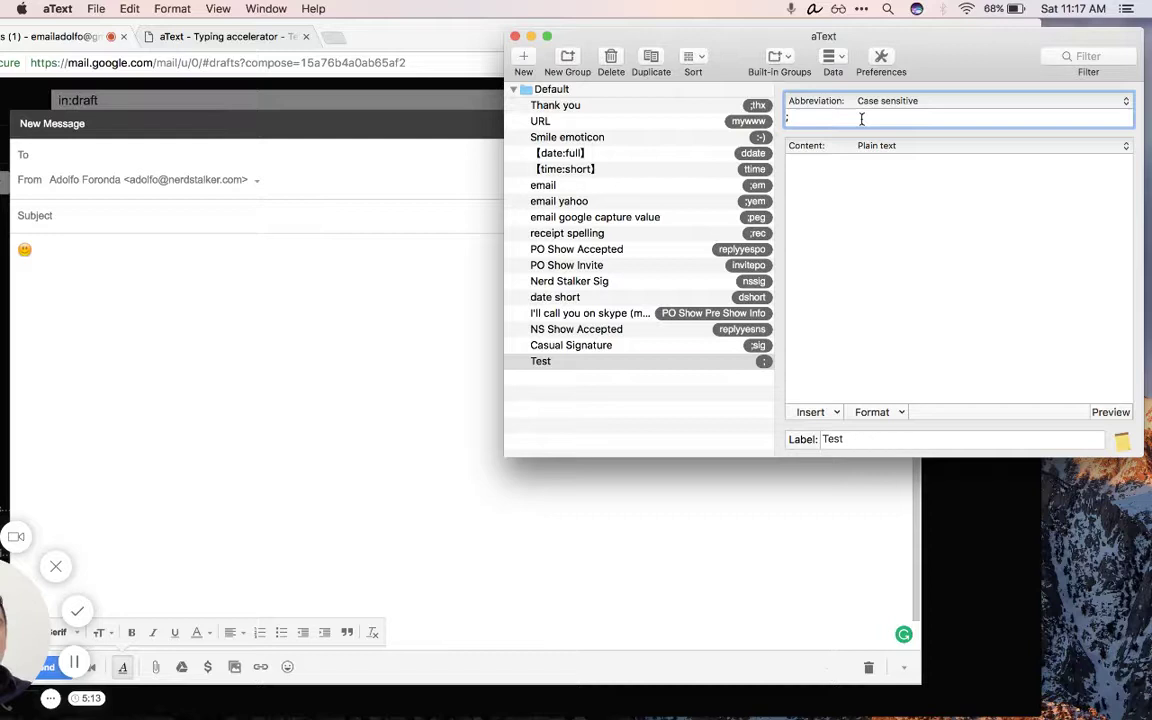
text(te)
- Set the snippet's content to 'This is a test for Nerd Stalker'
click(881, 243)
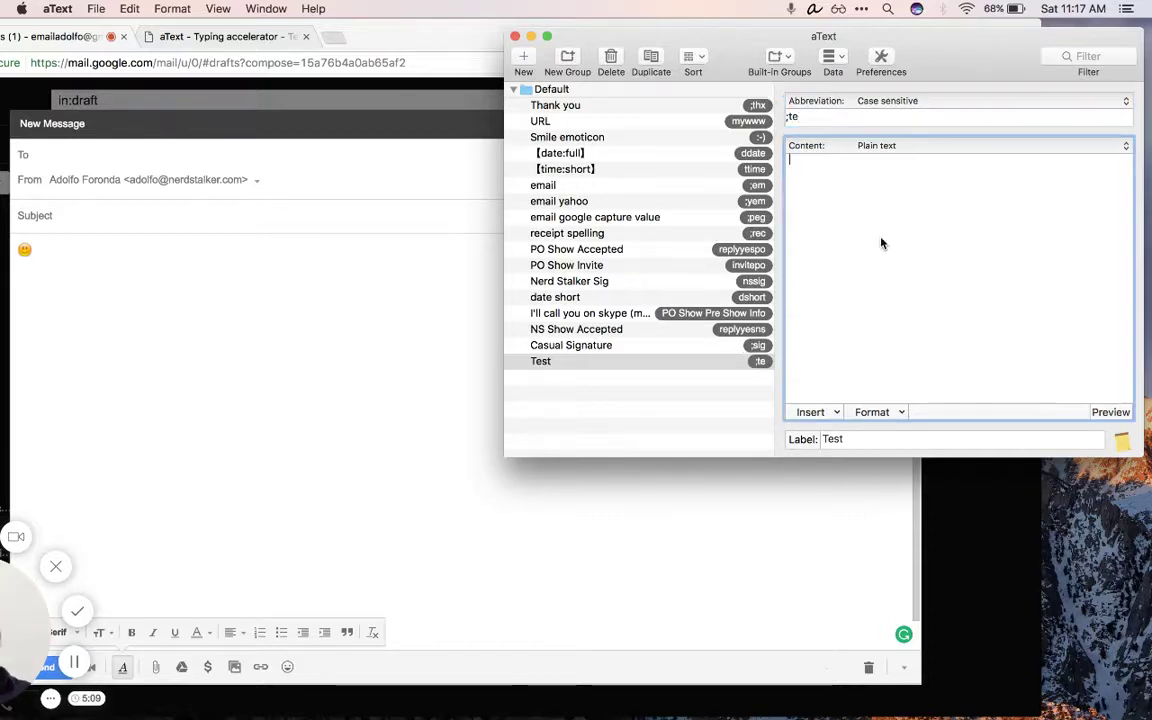
text(Tes)
key(BackSpace)
key(BackSpace)
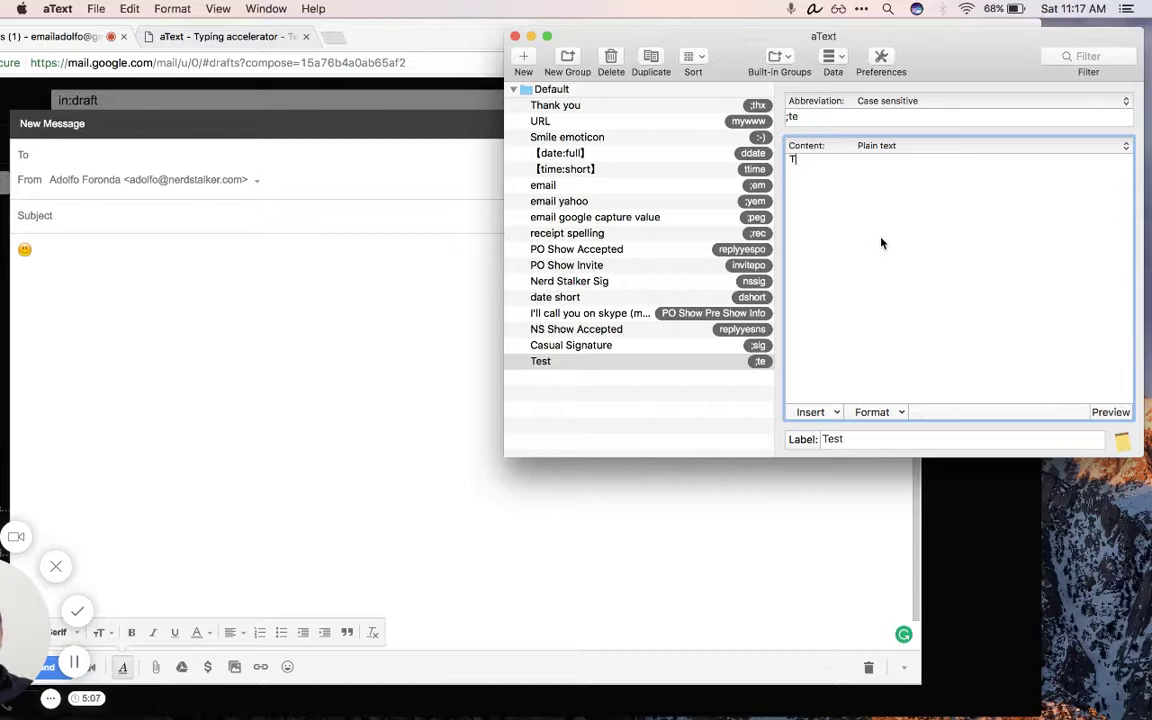
text(his is a test for Ne)
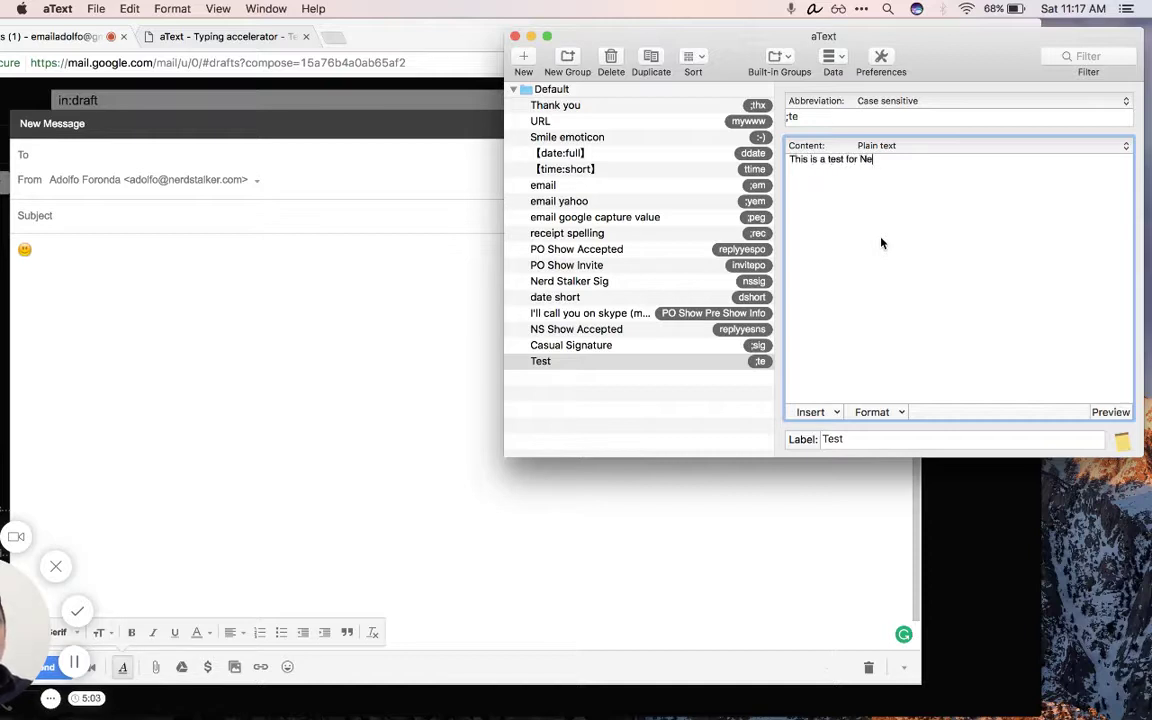
text(rd Stalker)
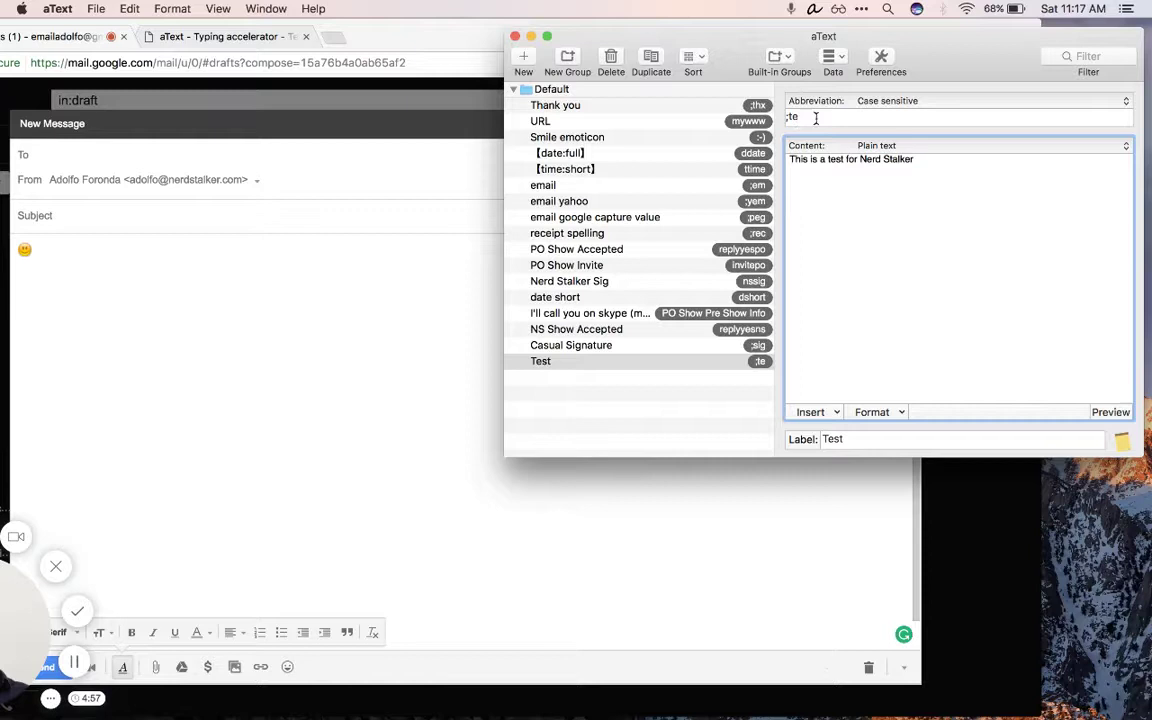
click(383, 236)
- Add 'This is a test for Nerd Stalker' below the smiley, then show the aText product tab
click(388, 297)
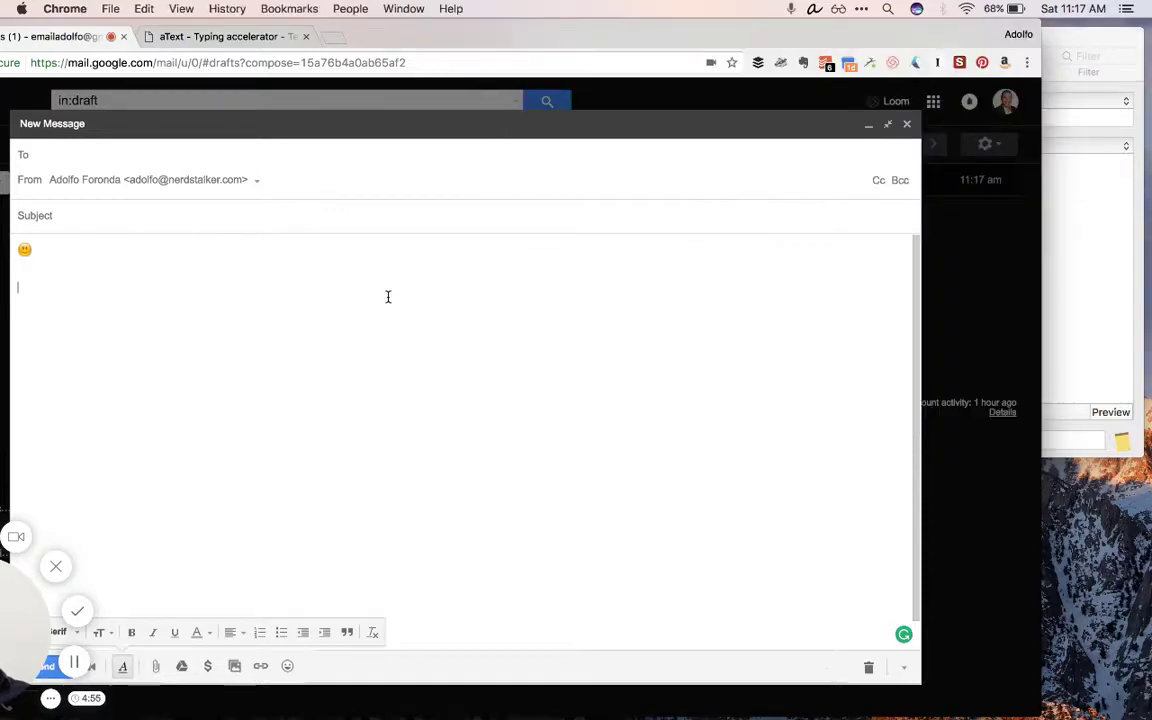
key(Return)
key(Return)
text(This is a test for Nerd Stalker)
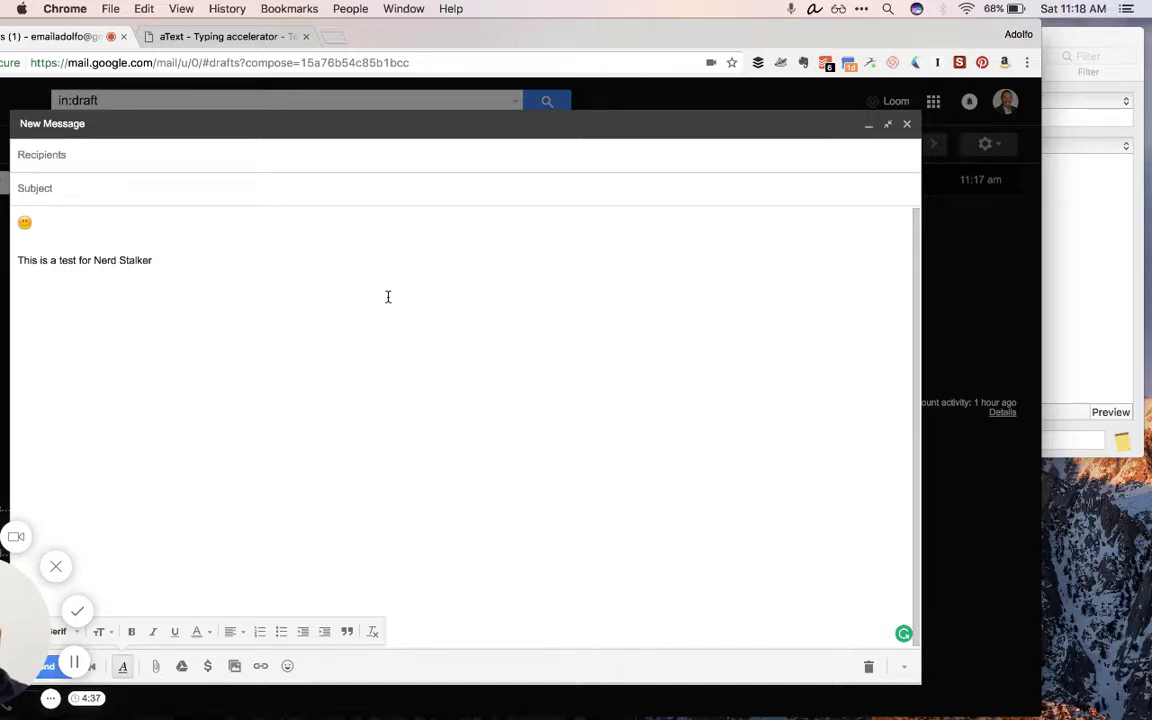
click(1095, 42)
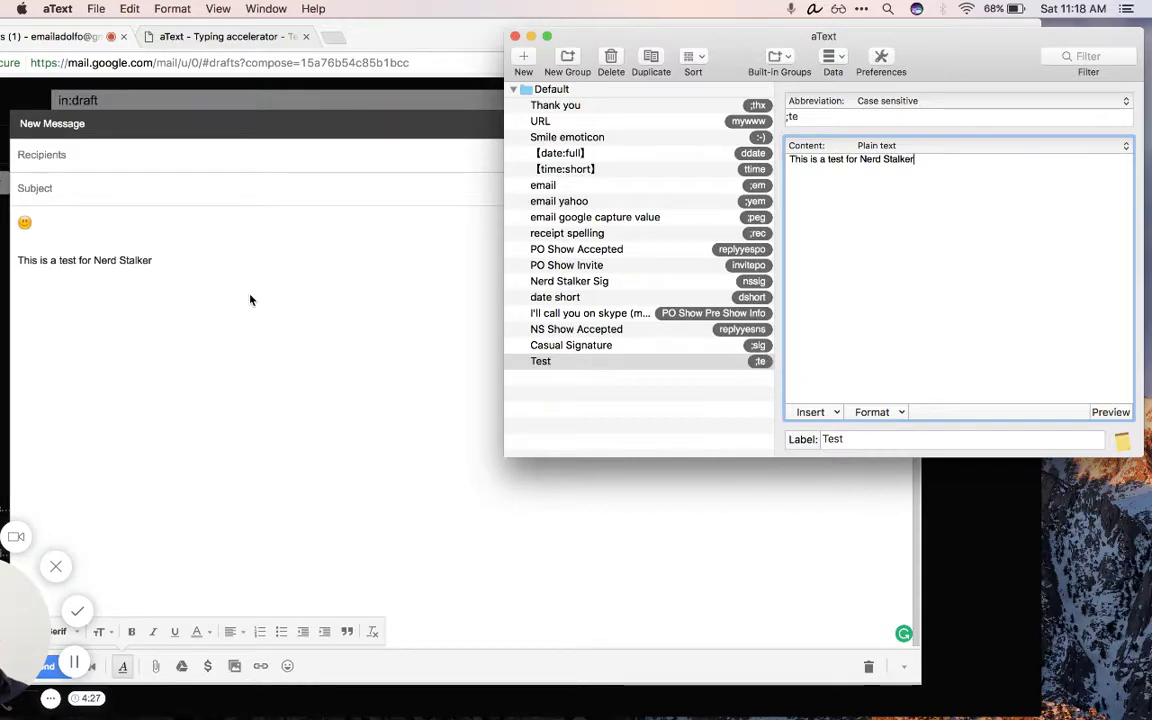
click(205, 36)
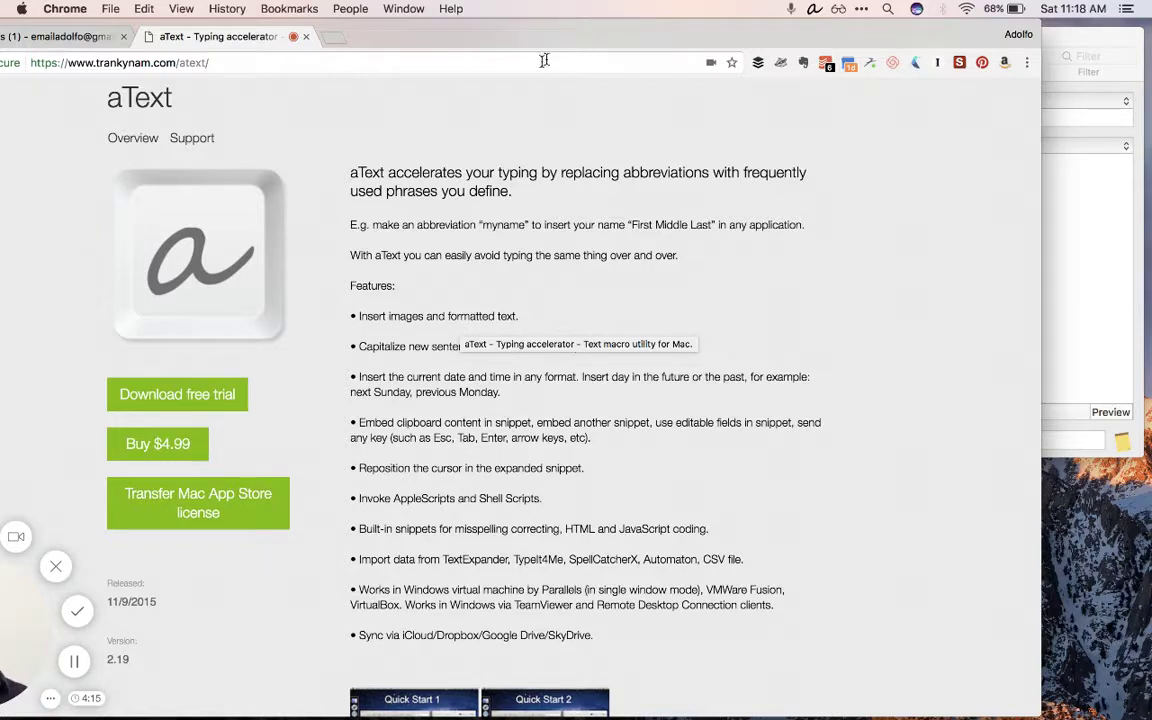
- Drag the Chrome window by its tab strip so the aText product page fills the screen
drag(551, 36, 690, 45)
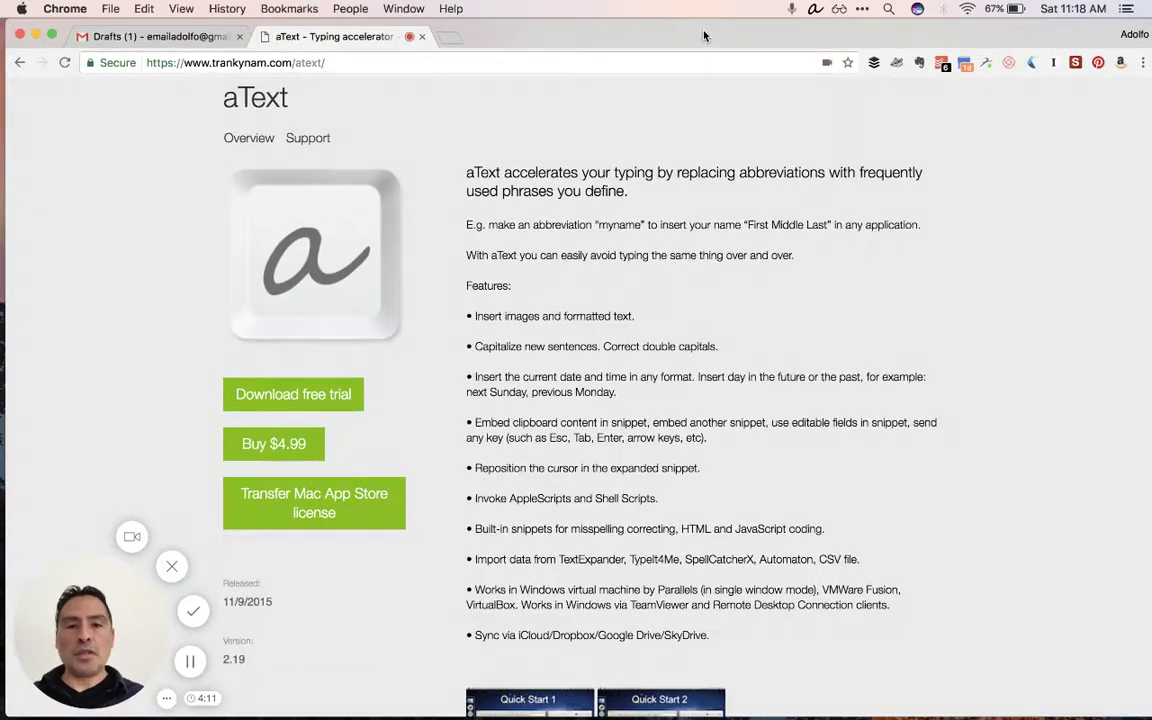